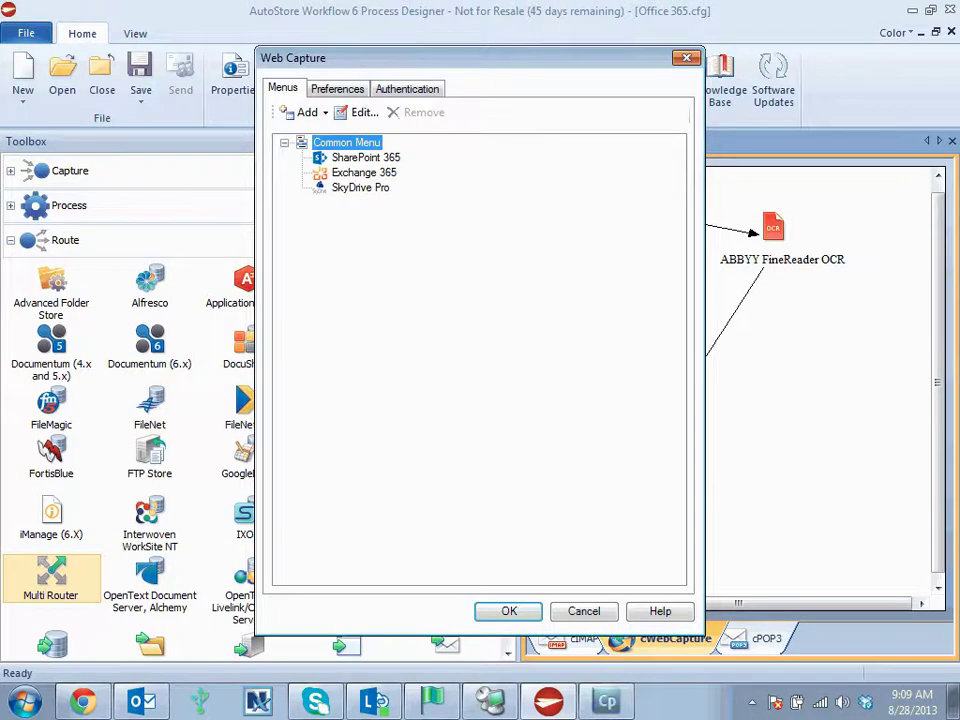
- Open the SharePoint 365 form's settings and show its Send to SharePoint connection tab
key(Down)
key(Return)
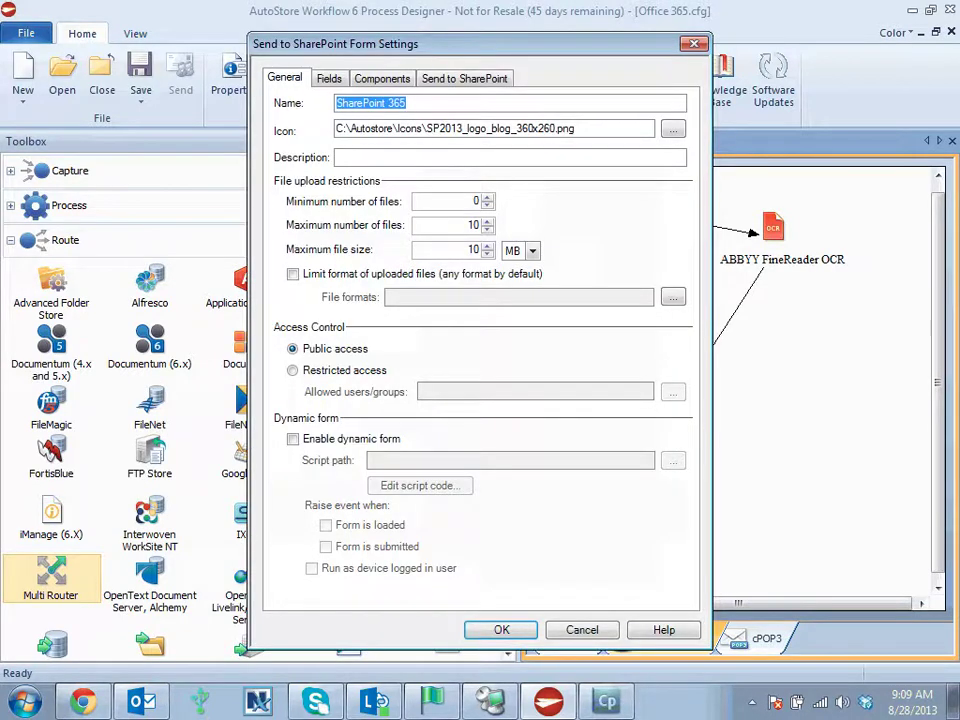
click(464, 78)
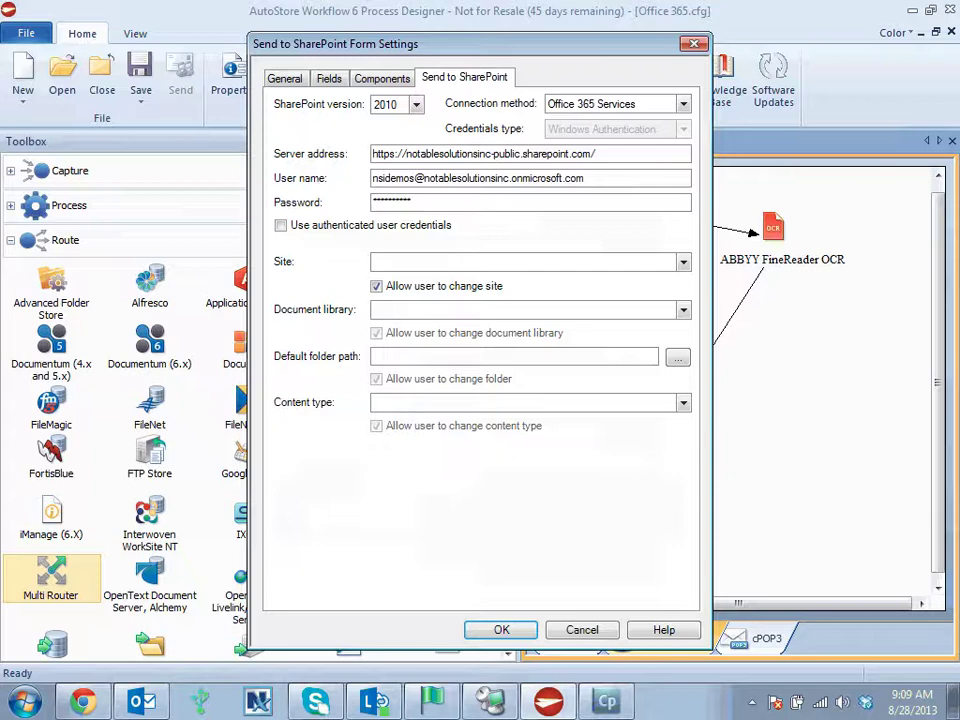
- From the form's Components, open Multi Router and the SharePoint route's settings
key(ctrl+shift+Tab)
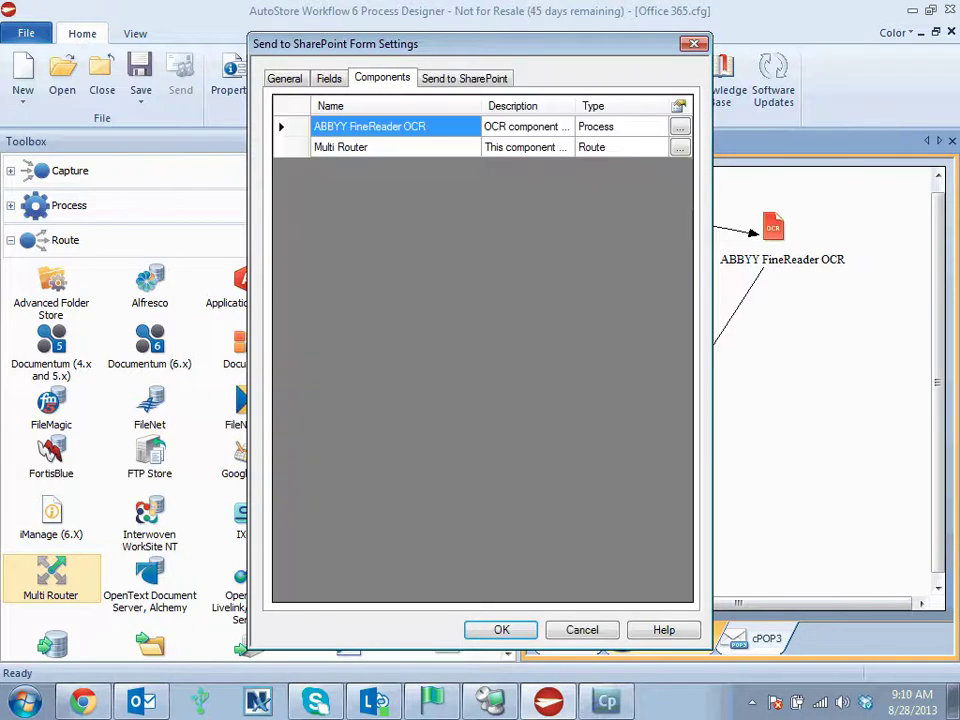
click(679, 147)
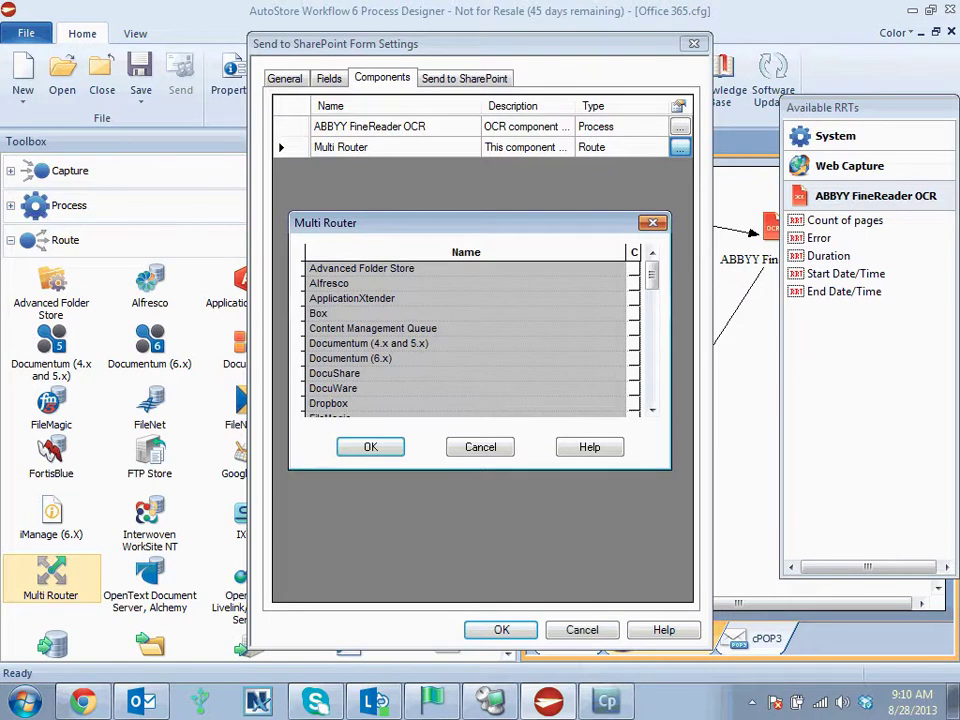
scroll(465, 335, down, 10)
double_click(360, 373)
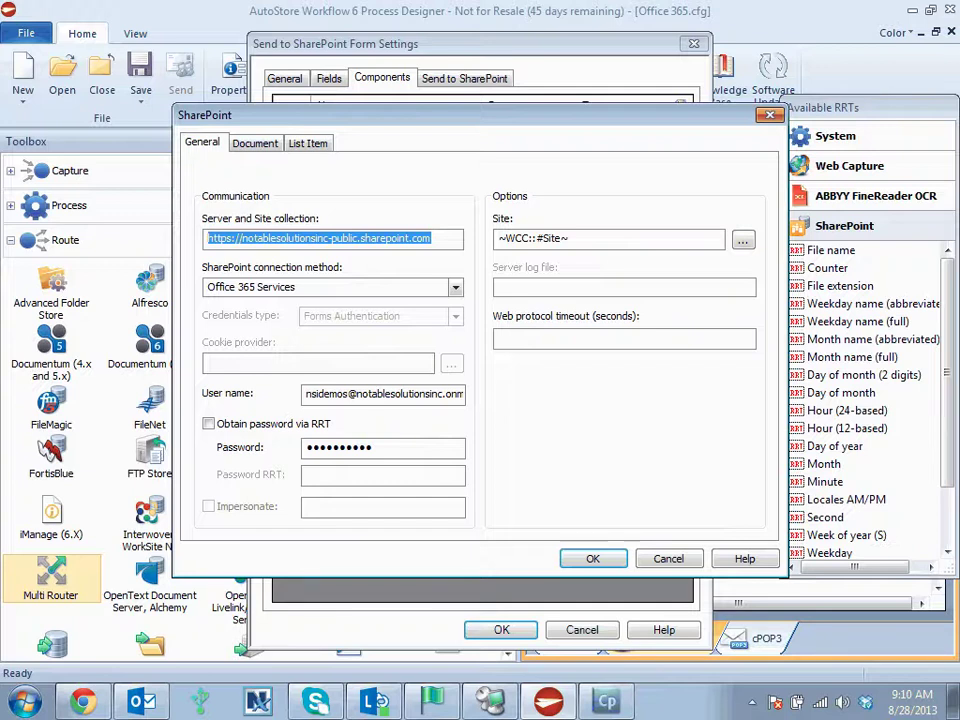
- Review the Web Capture tags and Document destination settings, dismiss the RRT error, and close
click(849, 165)
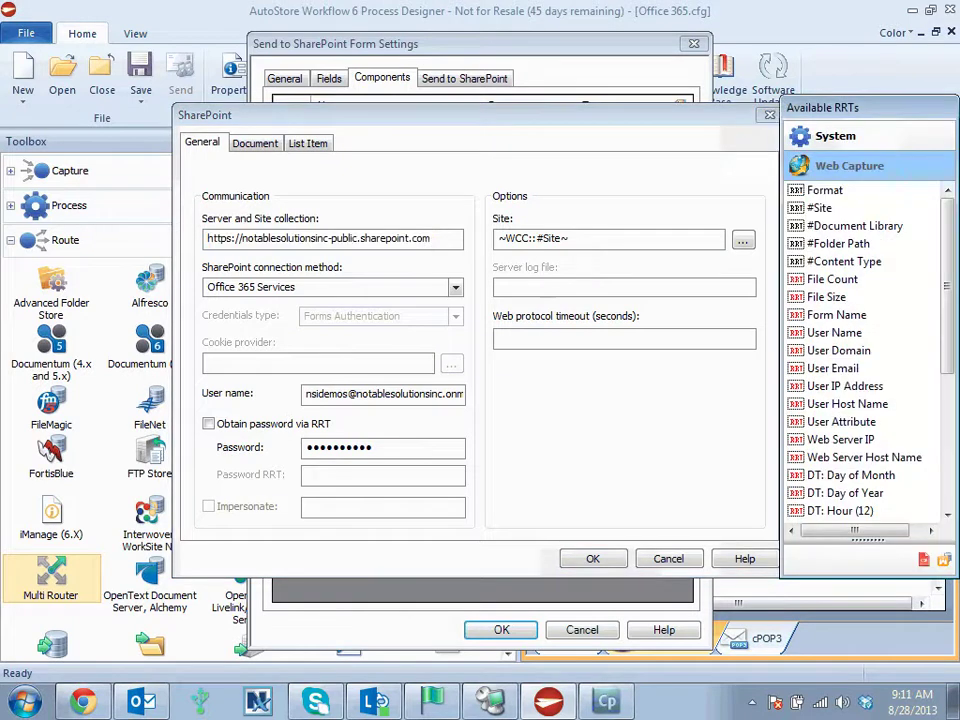
click(255, 143)
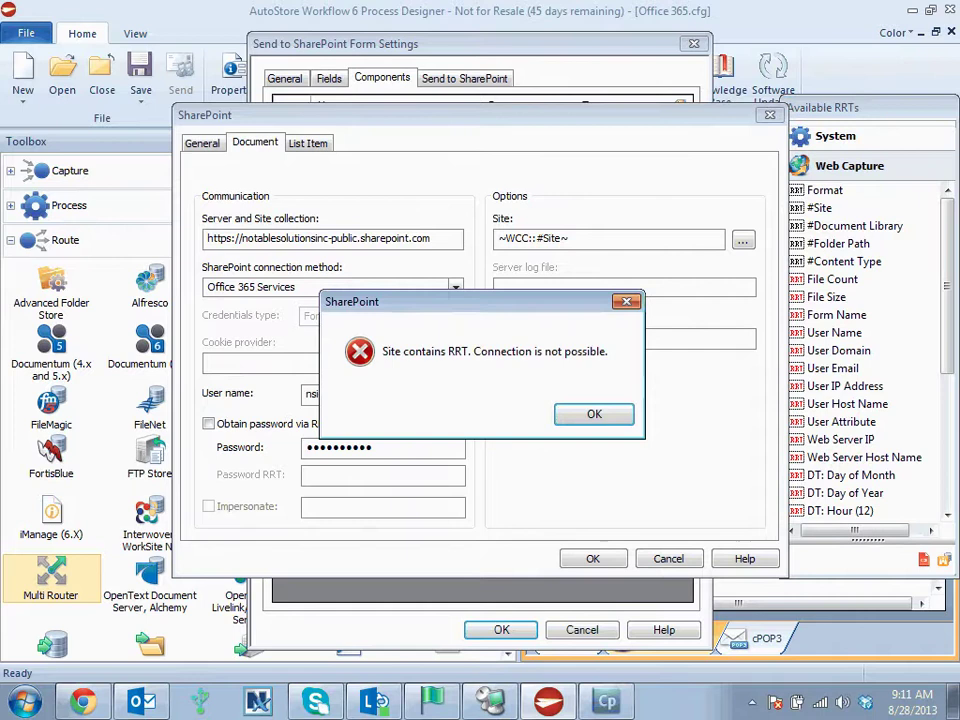
key(Return)
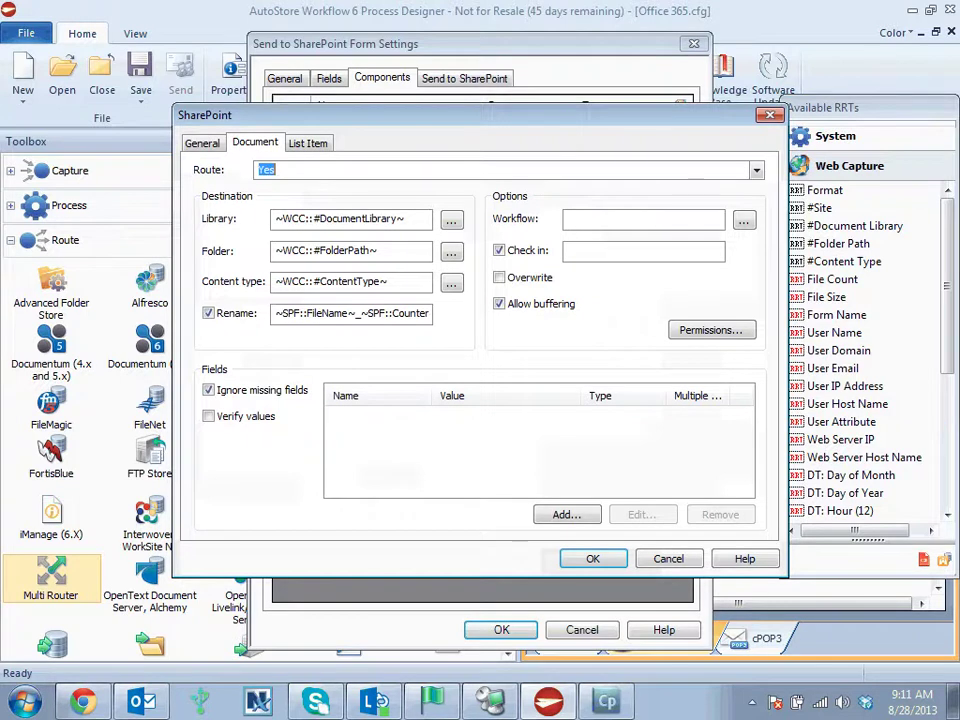
key(Return)
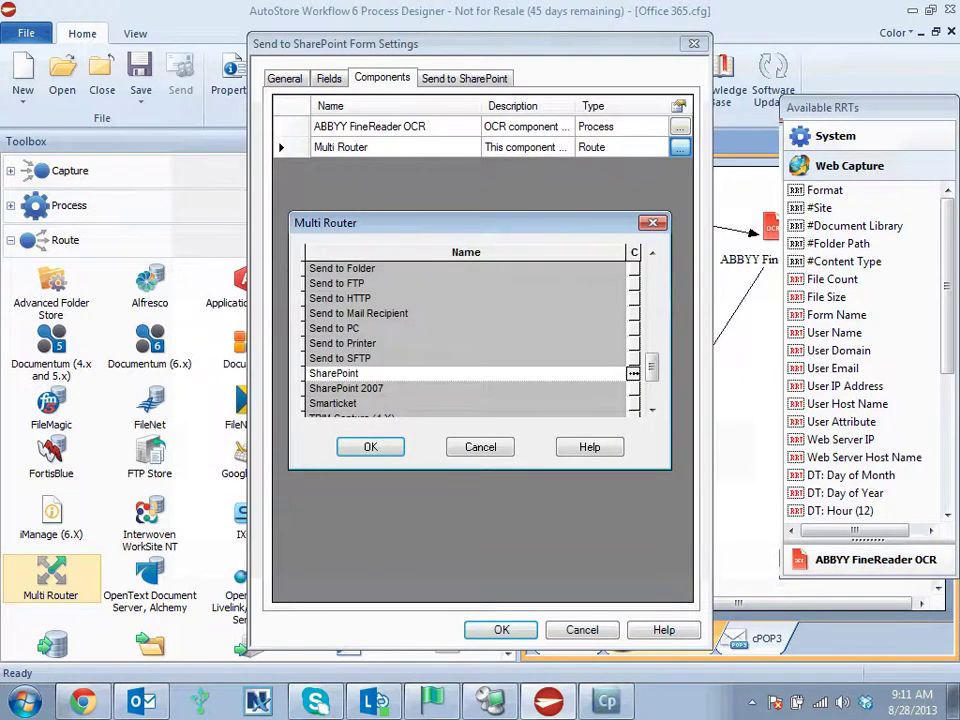
- Open Exchange 365 form settings, reviewing its Format field, ABBYY FineReader OCR and Multi Router components
key(Return)
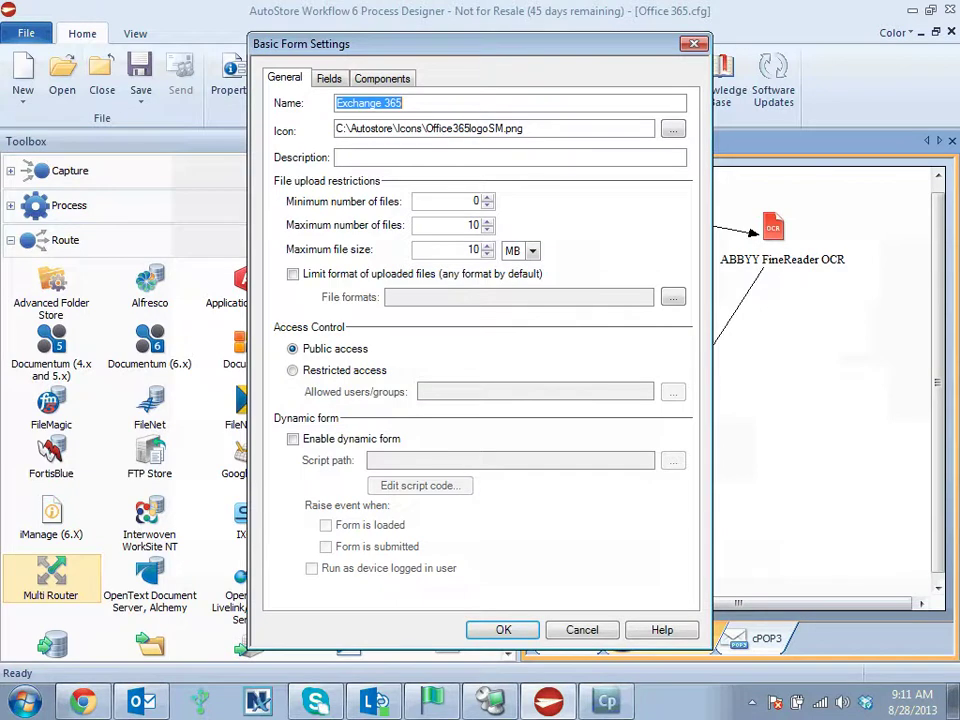
click(382, 78)
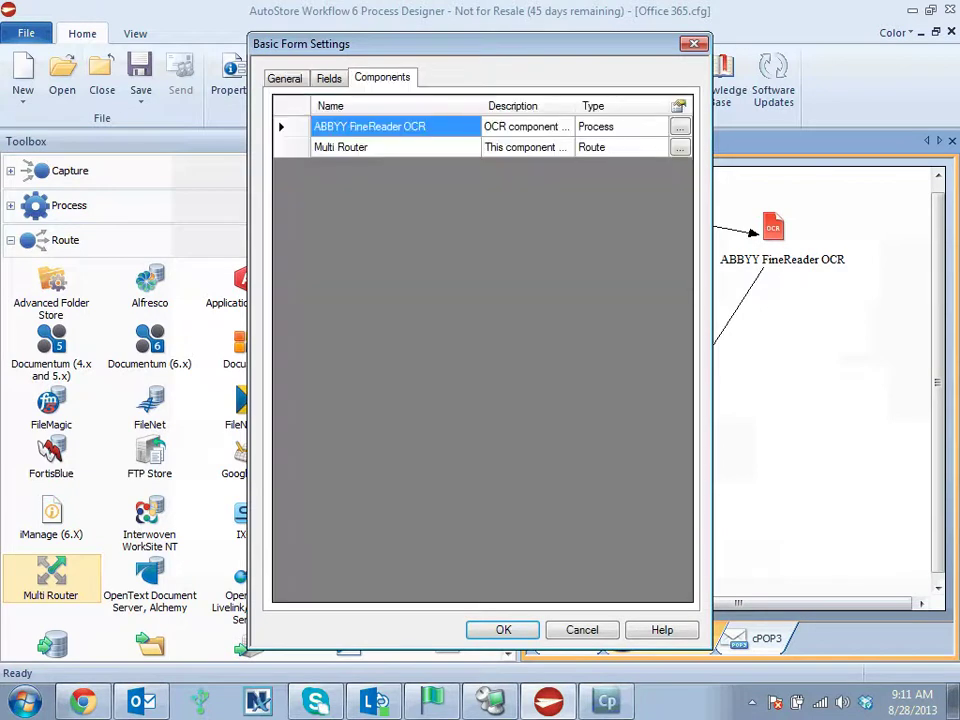
key(ctrl+shift+Tab)
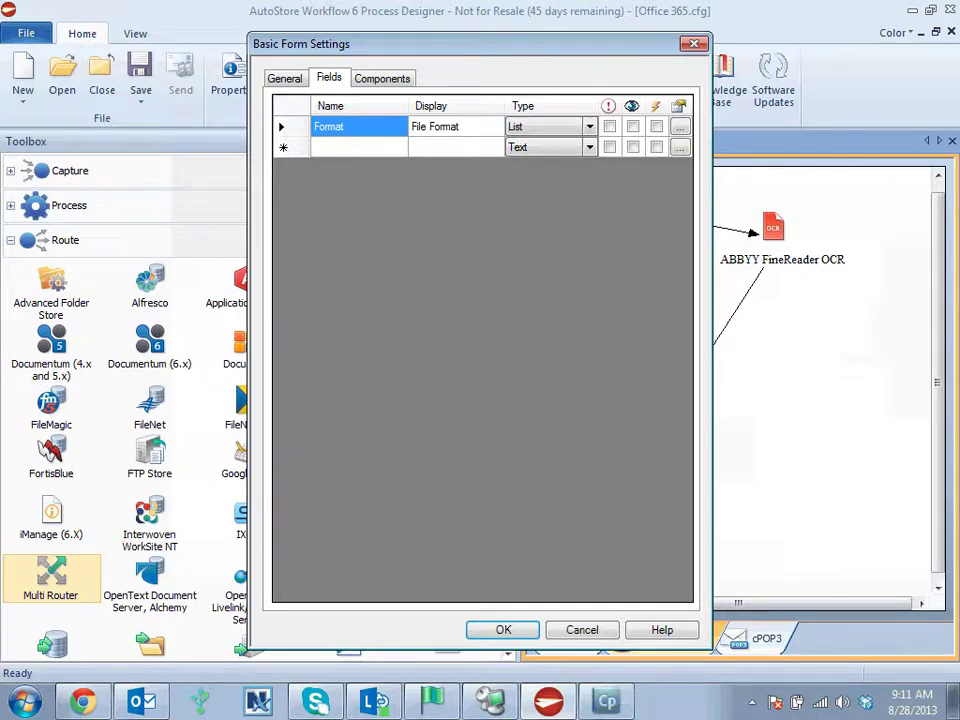
key(ctrl+Tab)
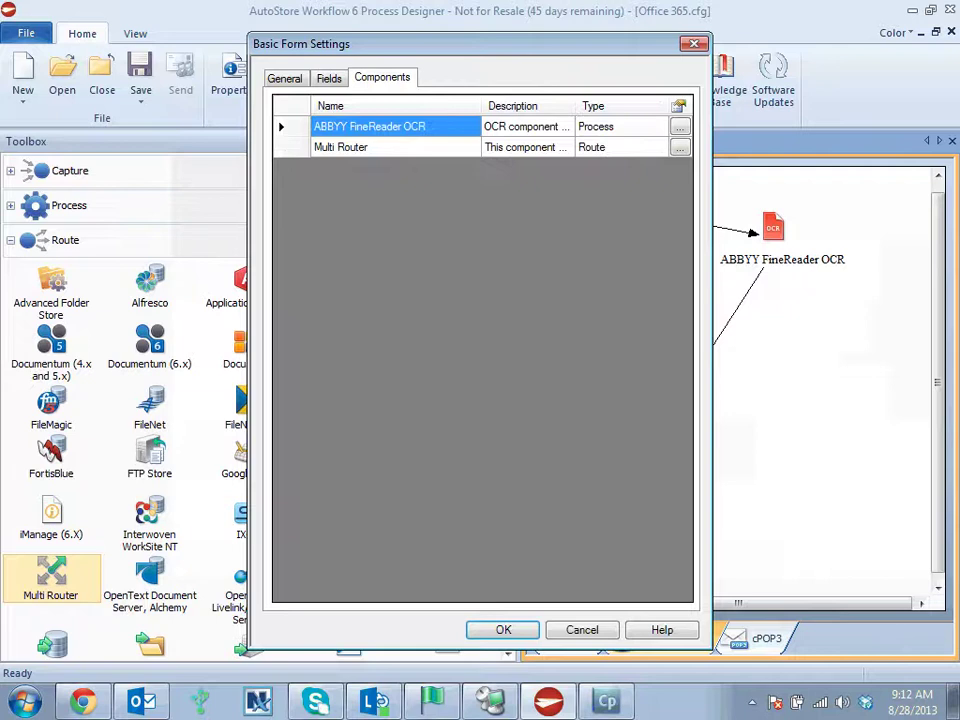
- Open the Exchange form's Multi Router and its Send to Mail Recipient route
click(679, 147)
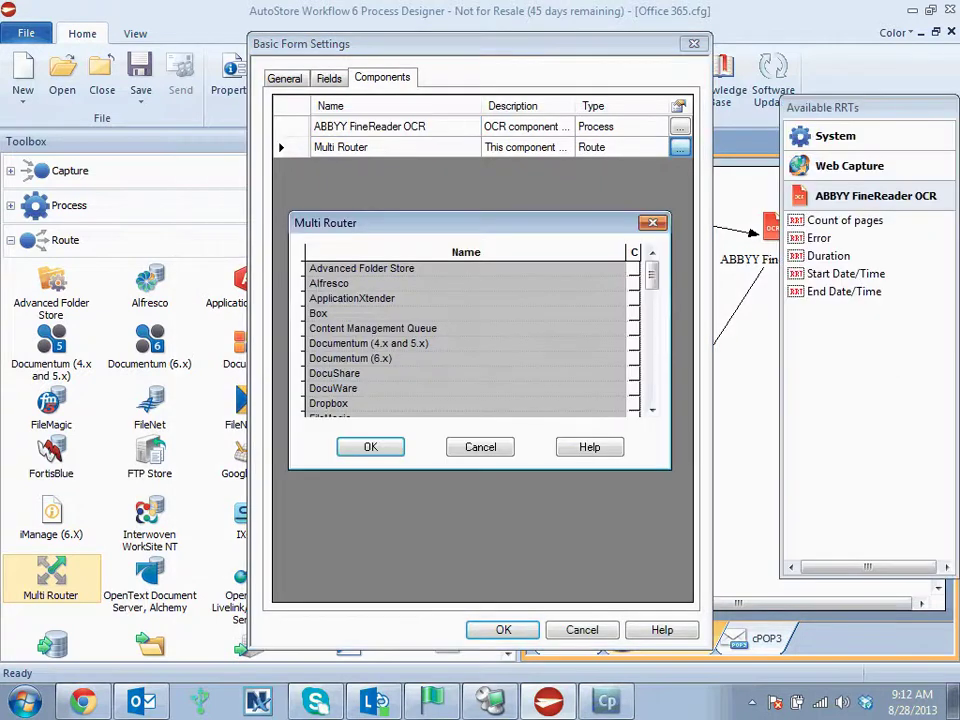
scroll(470, 335, down, 5)
scroll(465, 335, down, 3)
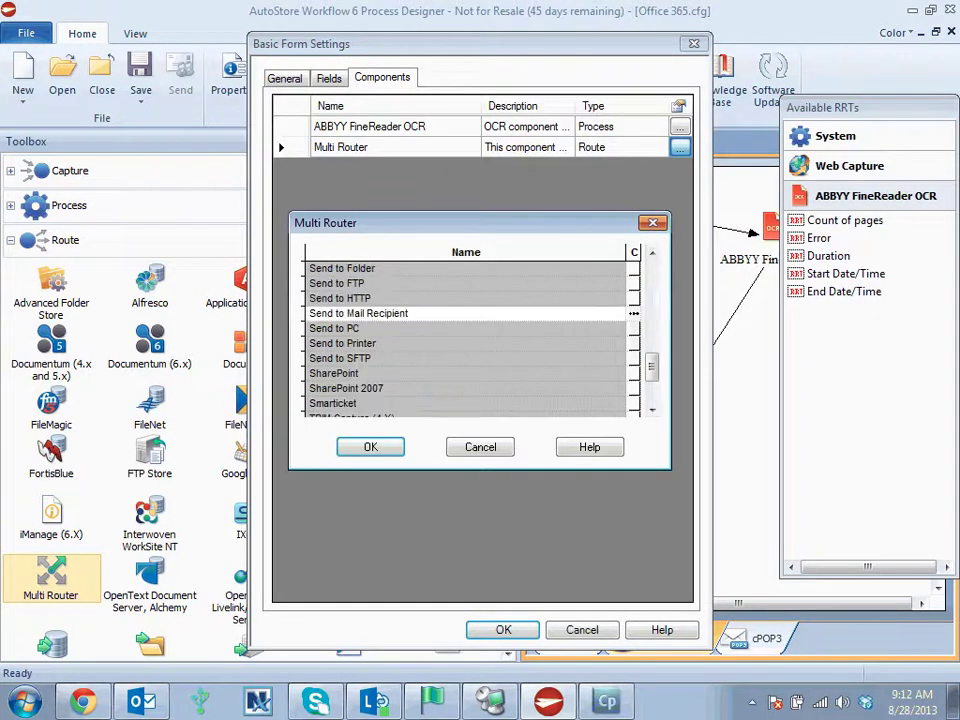
click(633, 313)
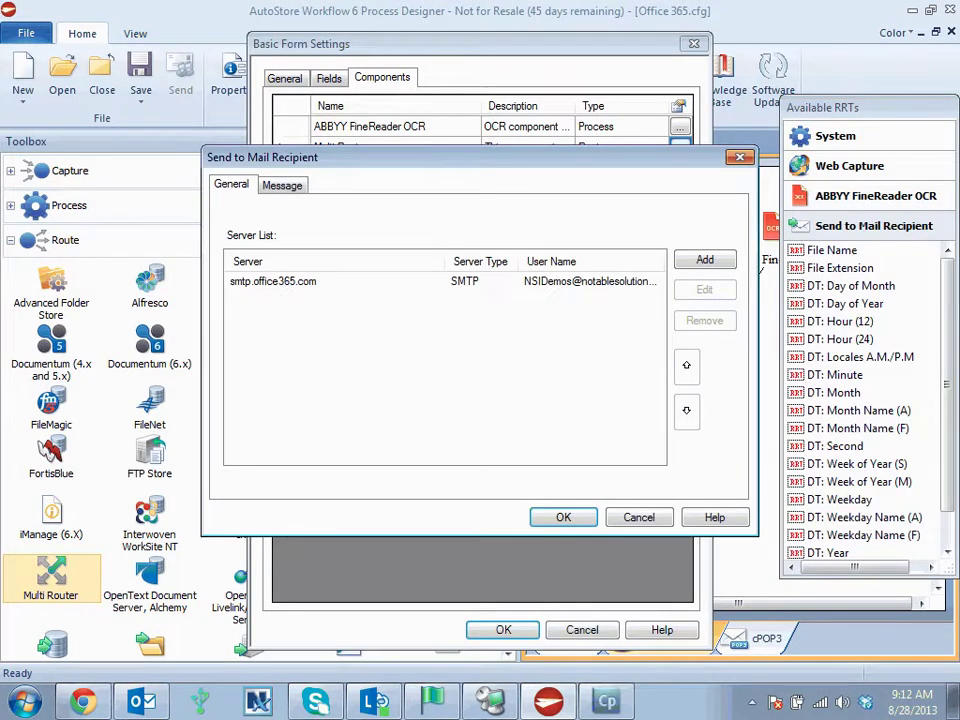
- Check smtp.office365.com on port 25 with SSL and the 'Test' message, then close
click(273, 281)
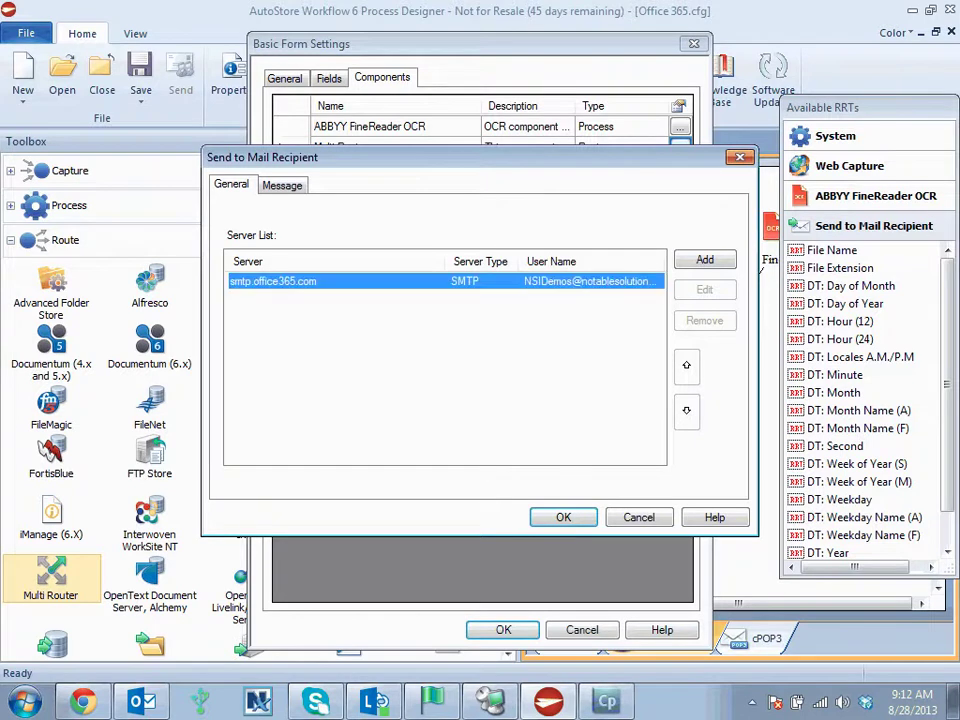
double_click(273, 281)
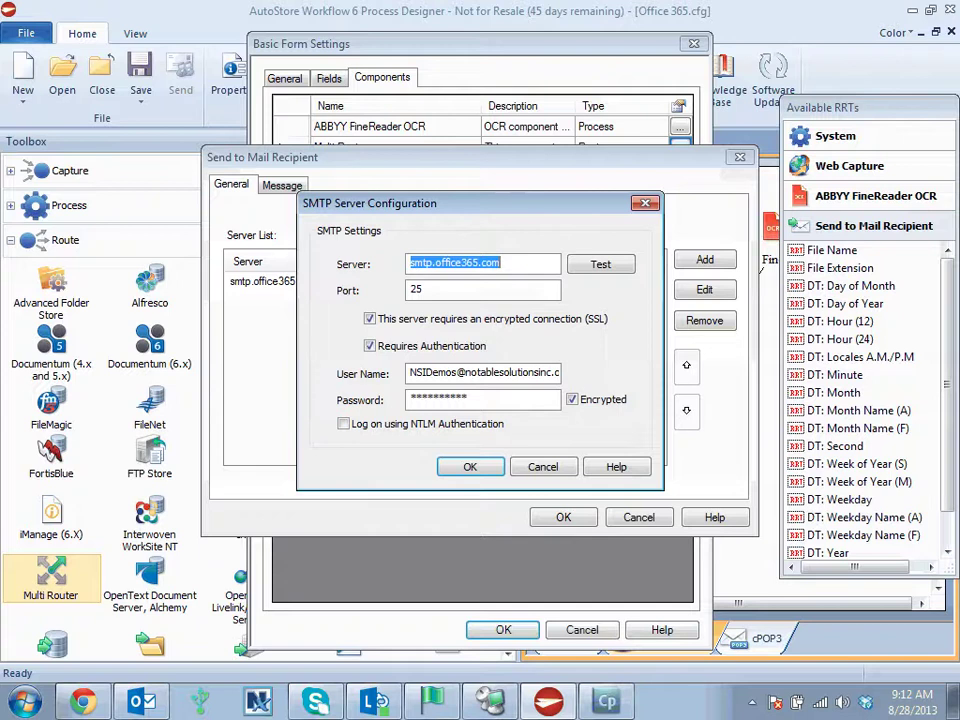
key(Return)
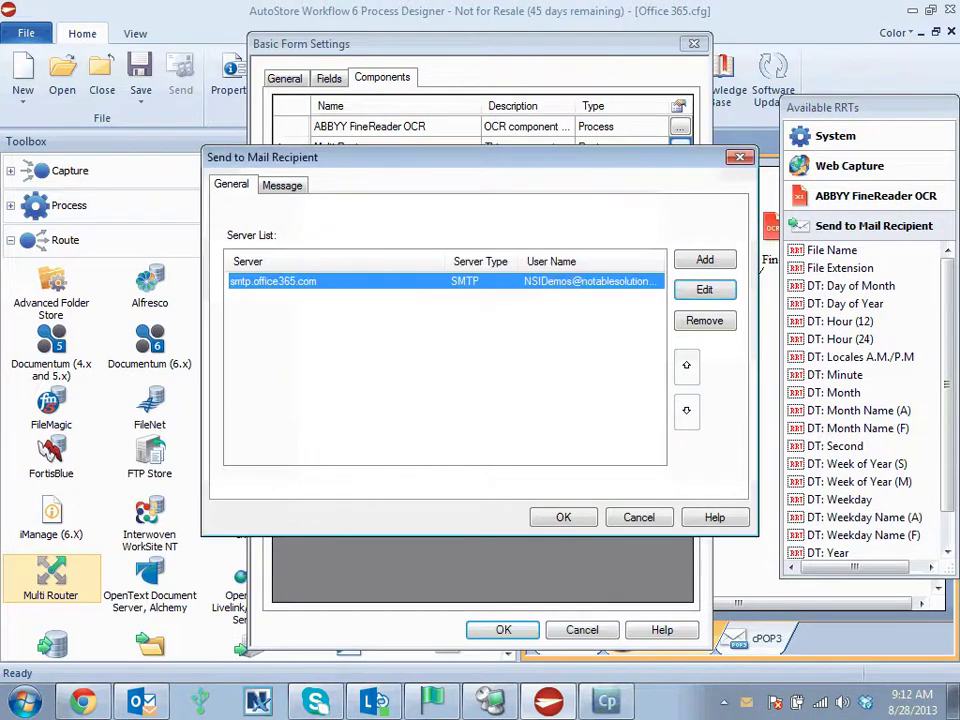
key(ctrl+Tab)
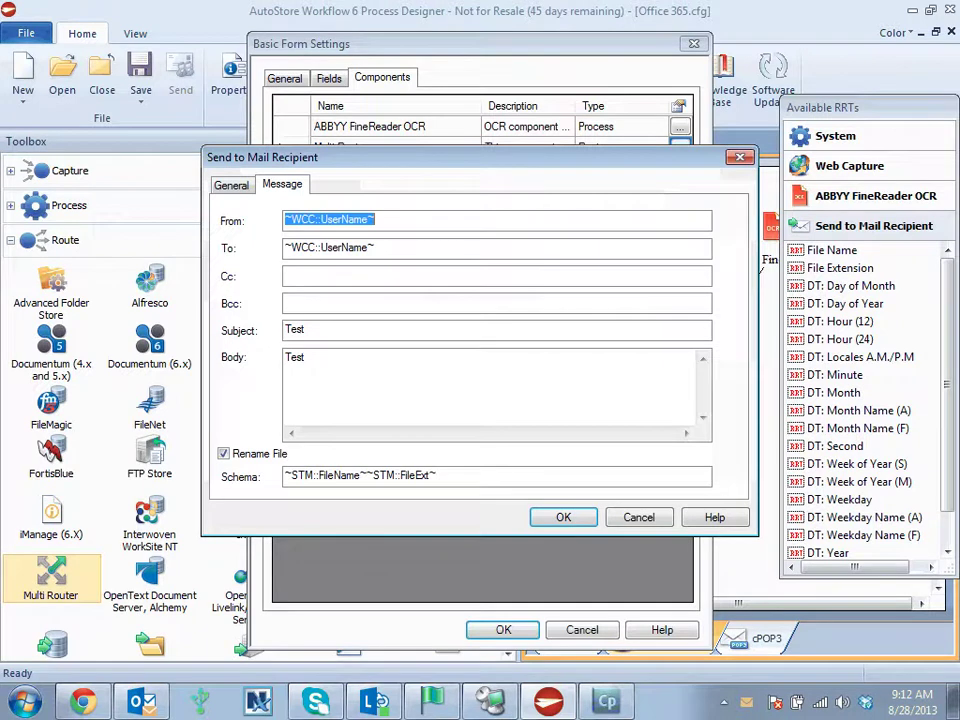
key(Return)
- Close the Exchange 365 dialogs and edit the SkyDrive Pro menu item
key(Return)
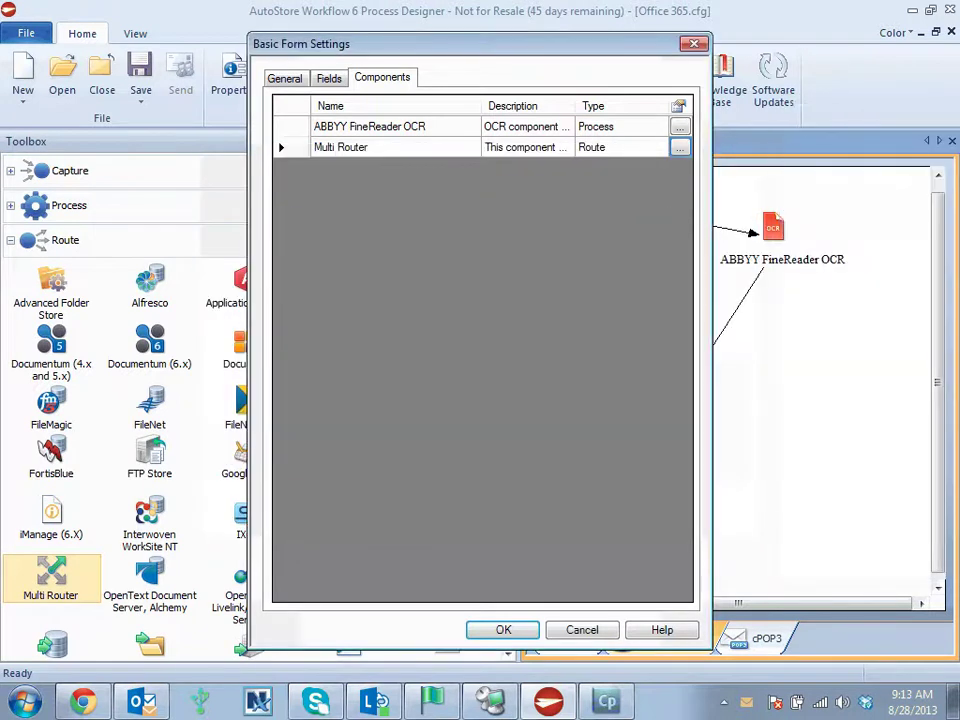
key(Return)
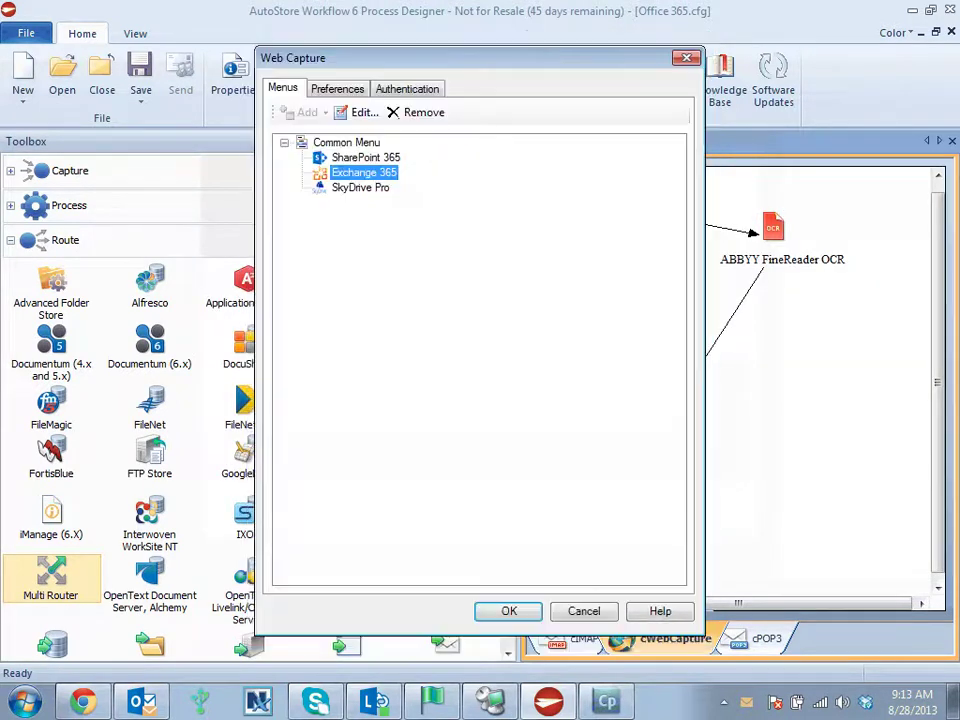
click(360, 187)
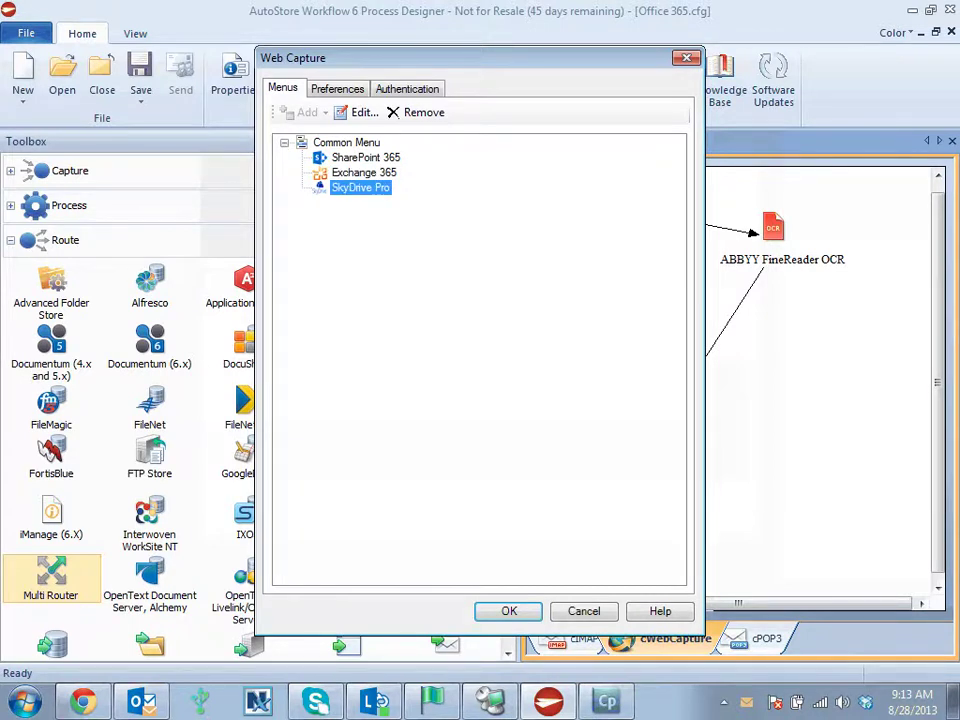
click(360, 112)
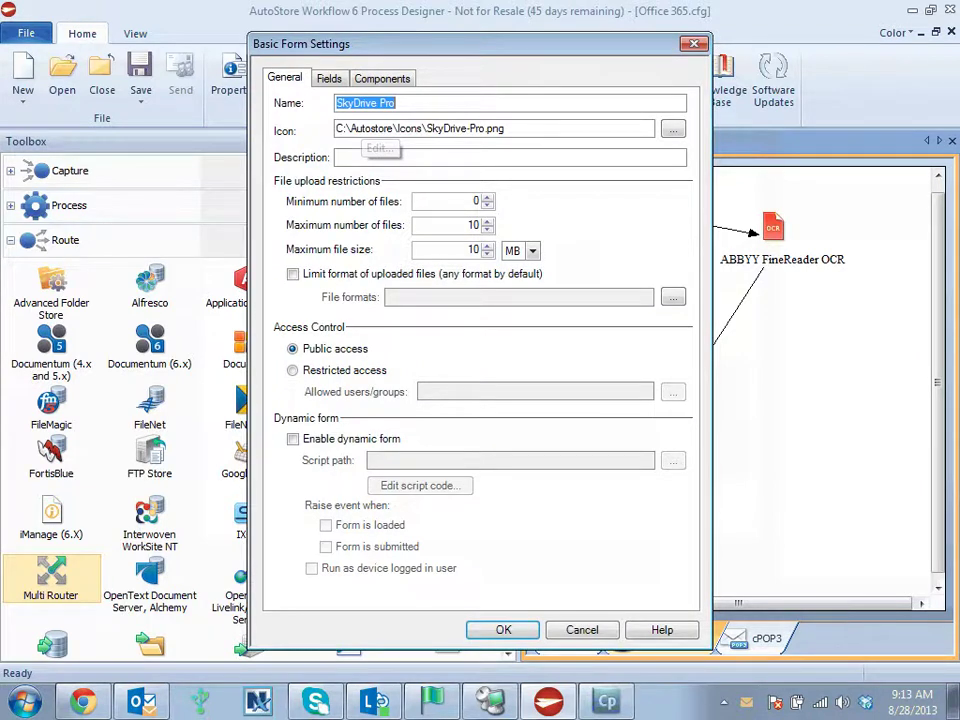
- Review the SkyDrive Pro Multi Router's SharePoint route and Document tab, then close all dialogs
click(382, 78)
click(679, 147)
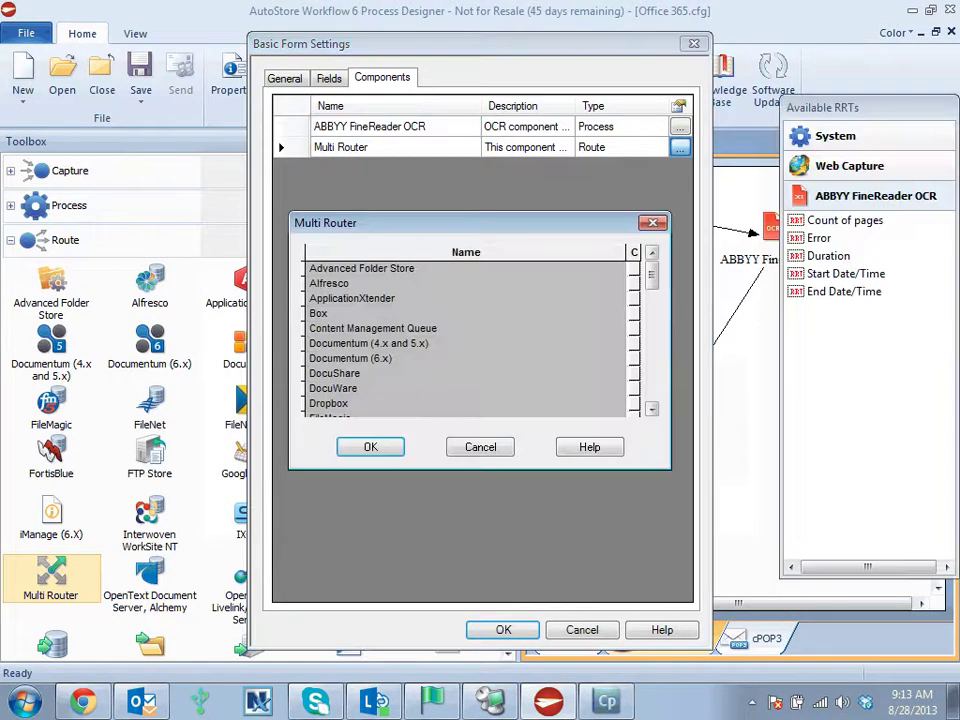
scroll(465, 340, down, 4)
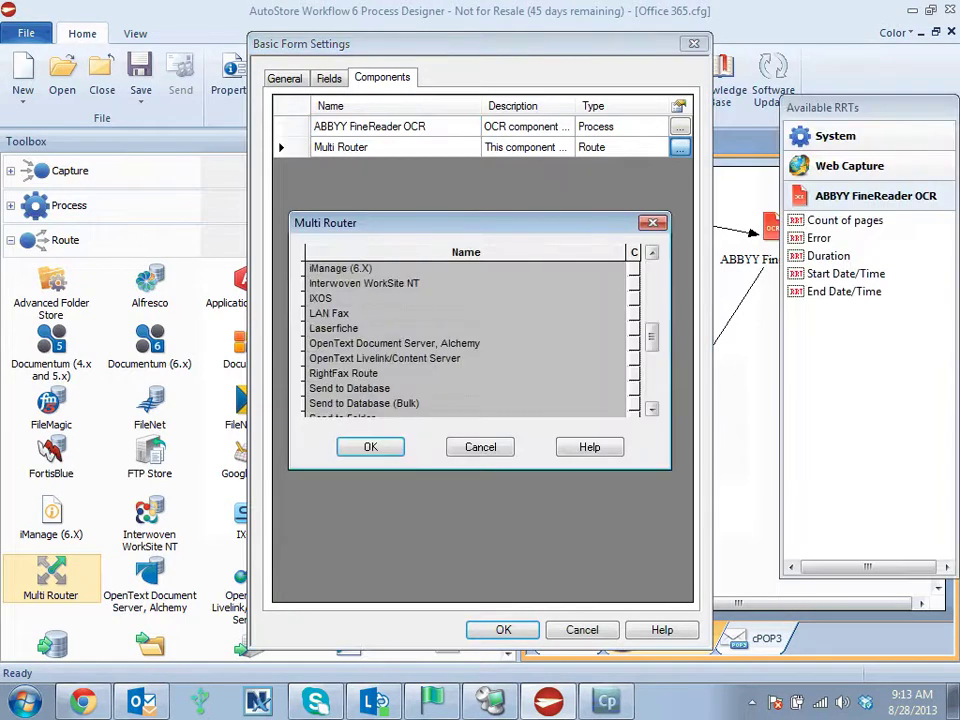
key(Return)
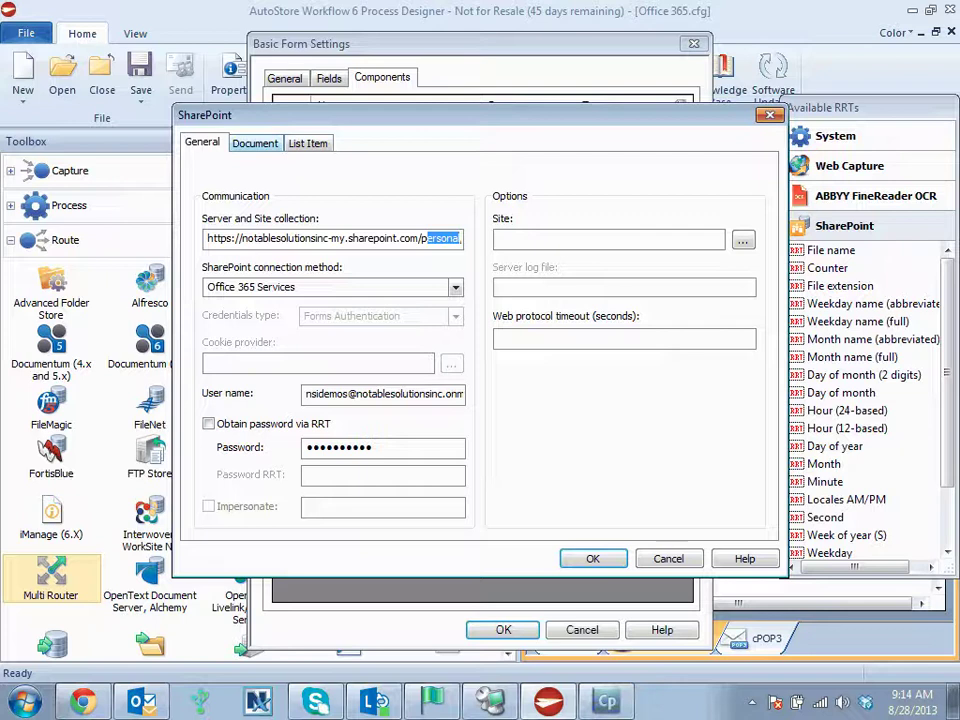
key(ctrl+Tab)
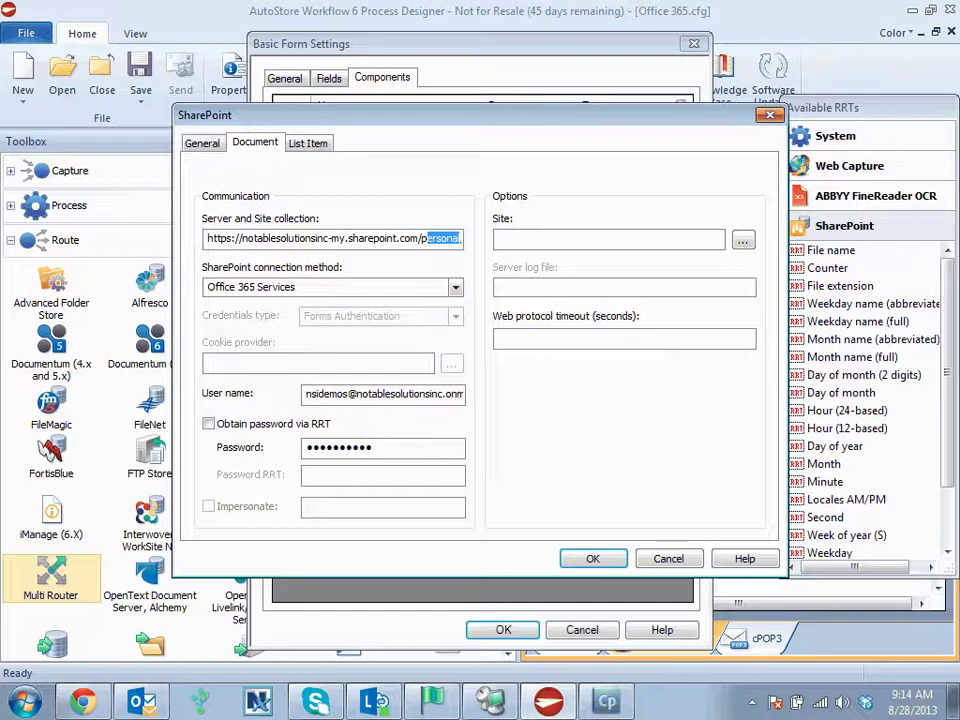
key(Return)
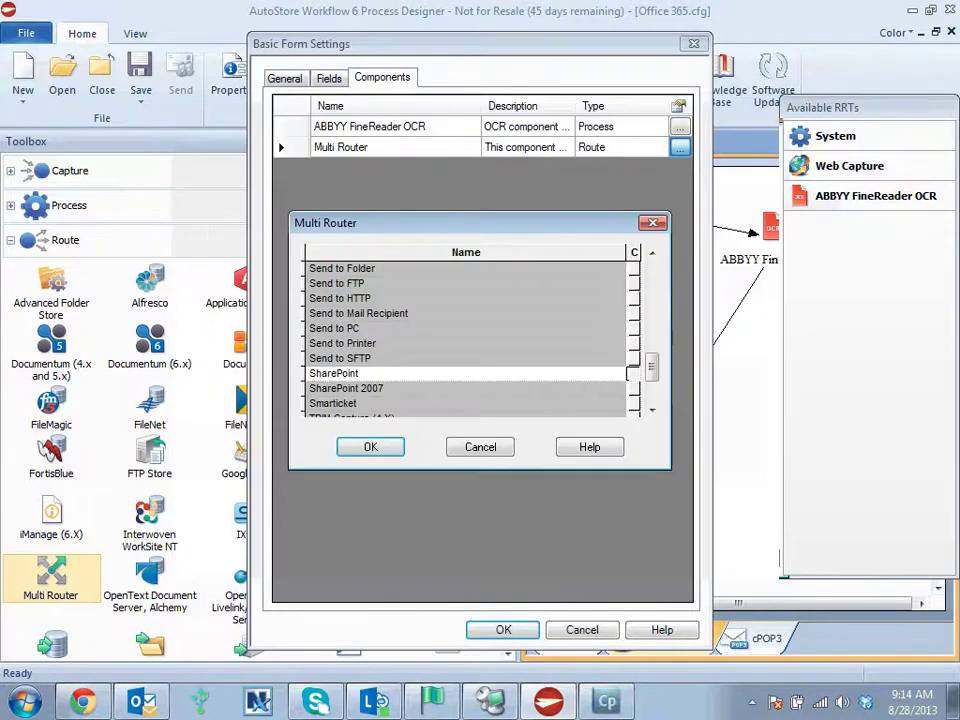
key(Return)
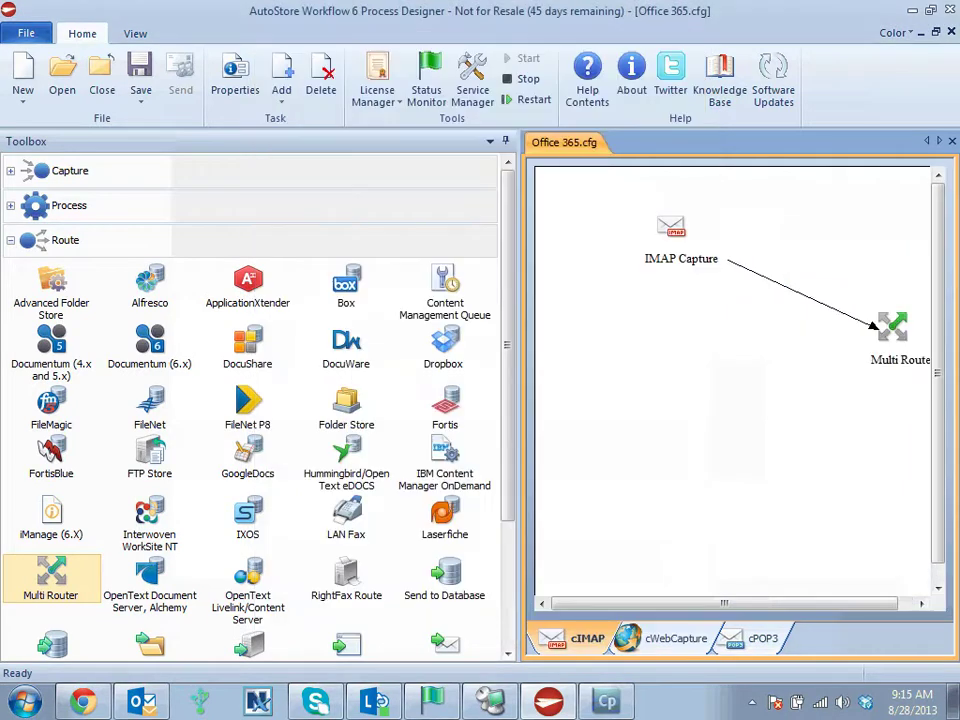
double_click(671, 228)
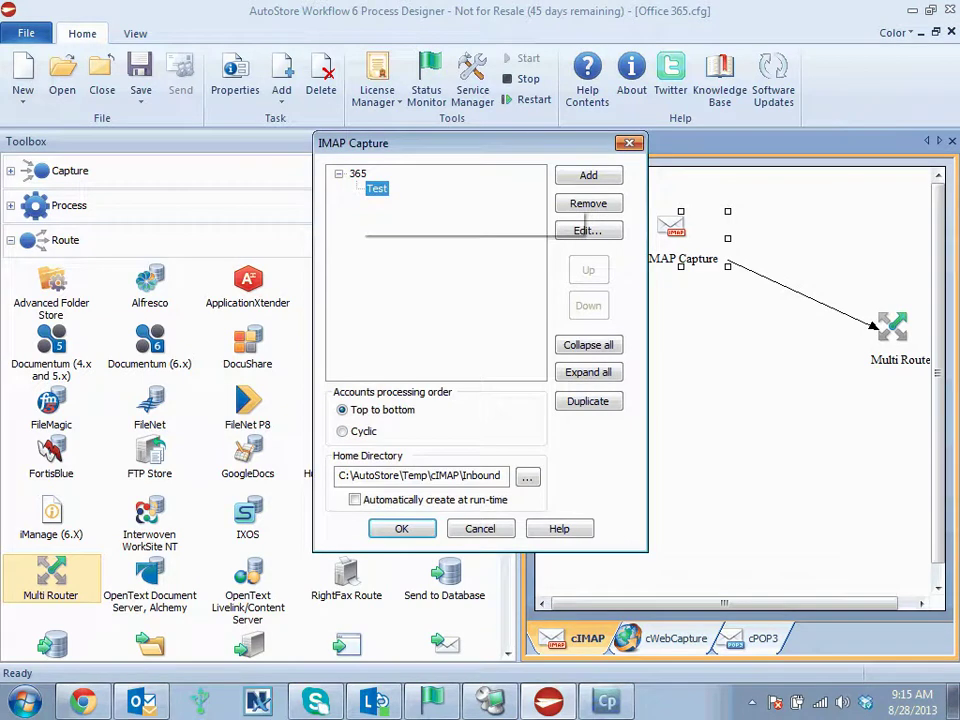
click(588, 230)
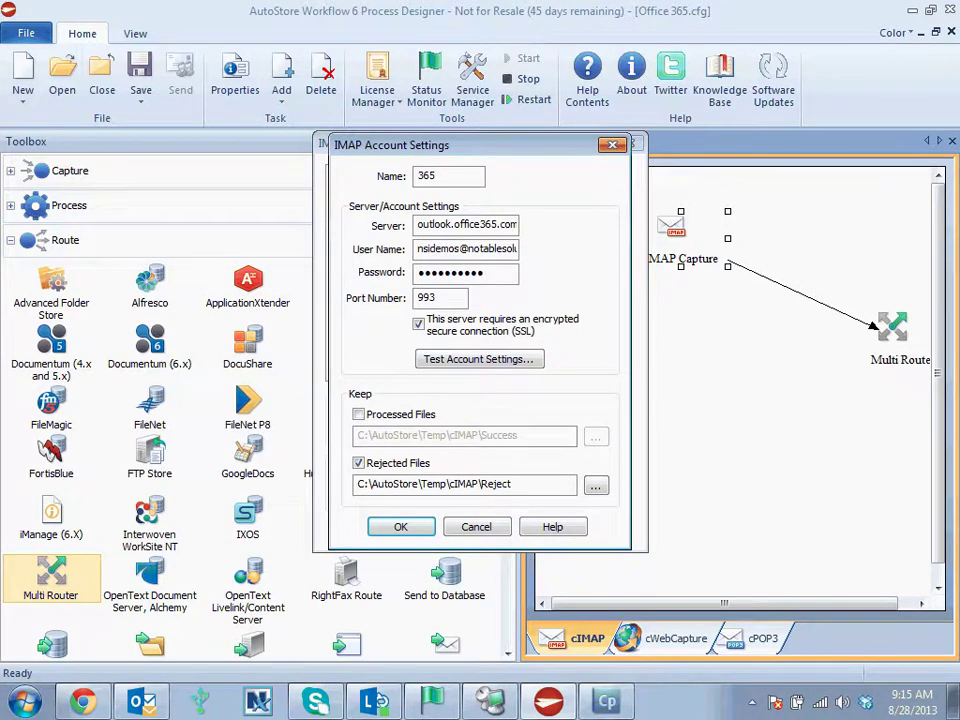
drag(417, 224, 532, 224)
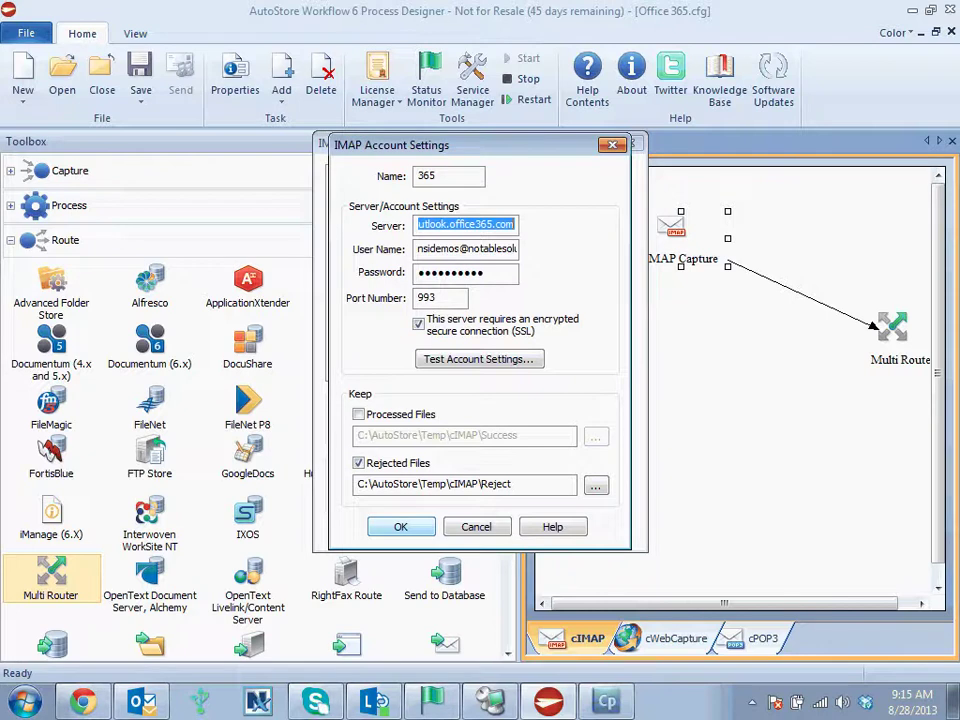
key(Return)
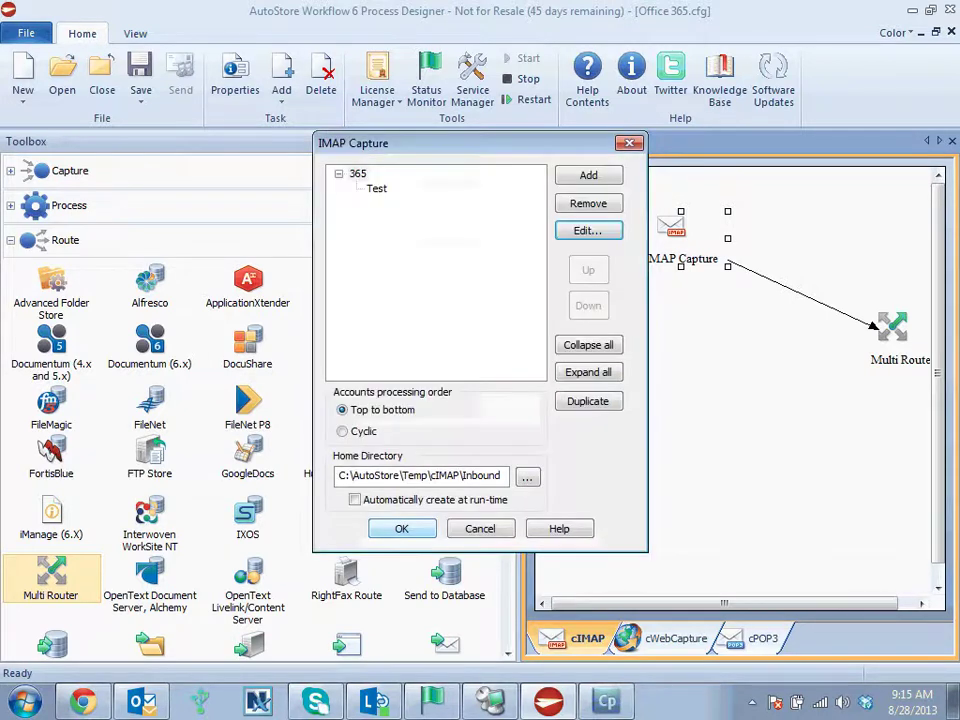
click(376, 188)
double_click(376, 188)
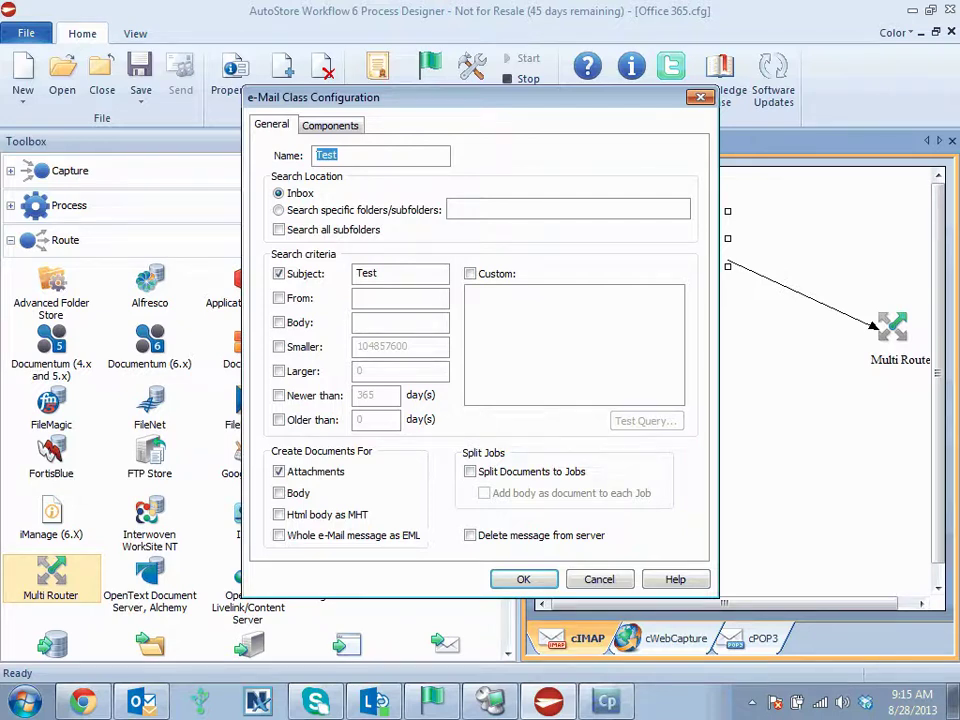
key(Return)
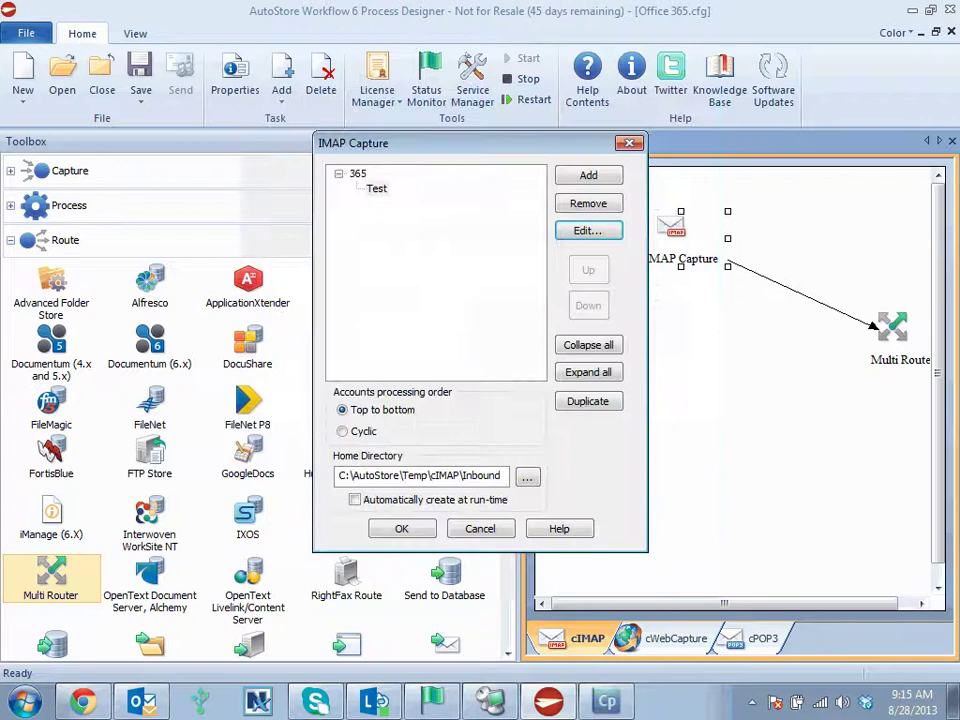
key(Return)
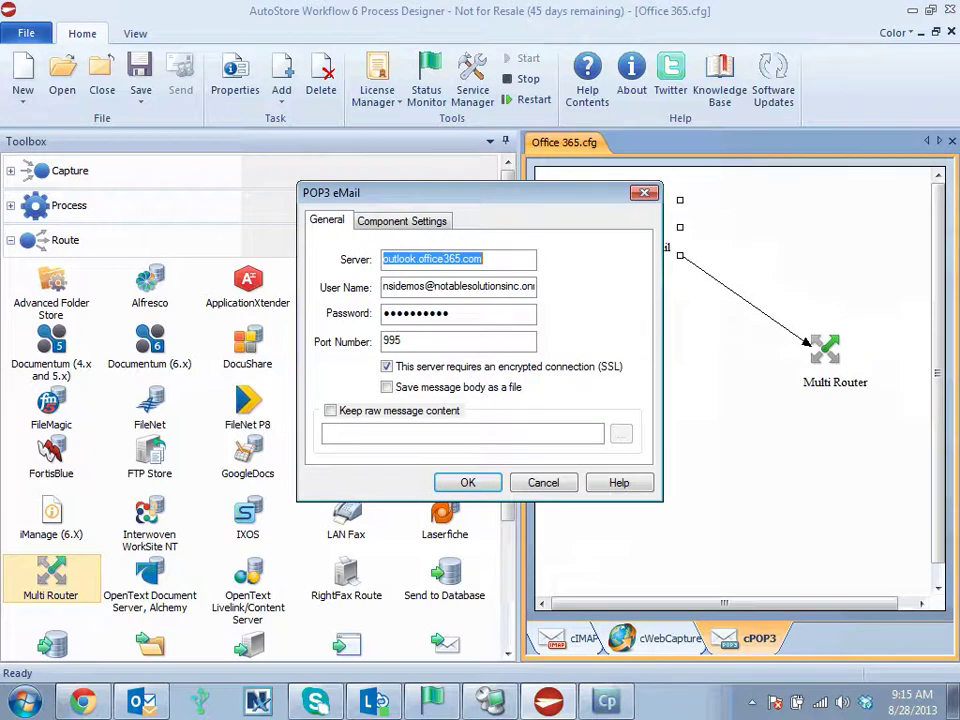
- Check the POP3 eMail Component Settings and General tabs, confirm, and switch to Chrome
key(ctrl+Tab)
key(ctrl+shift+Tab)
key(Return)
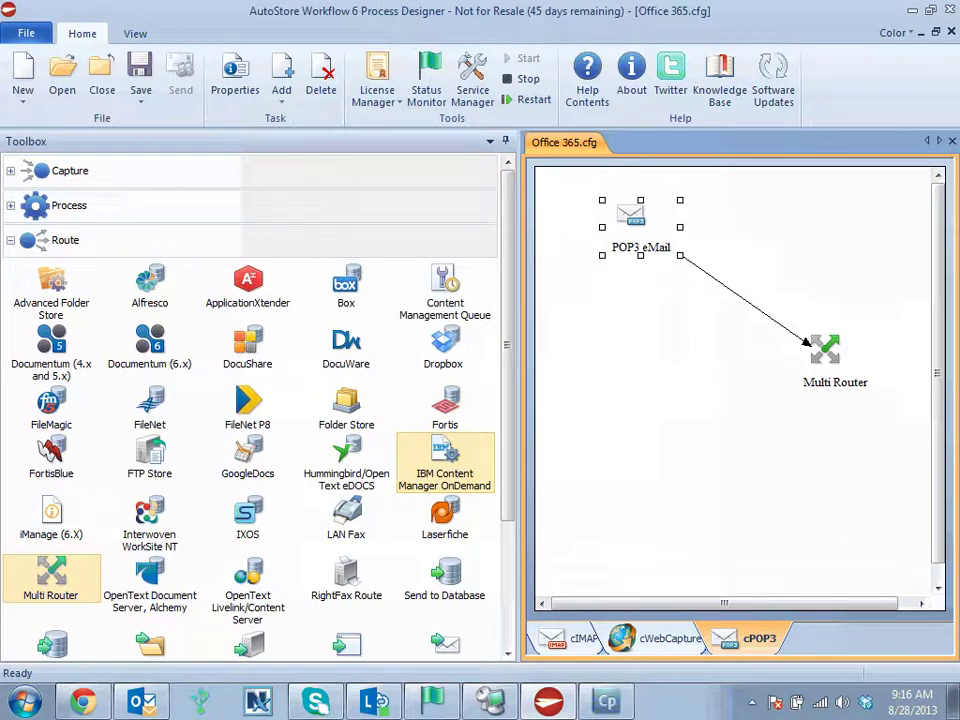
key(alt+Tab)
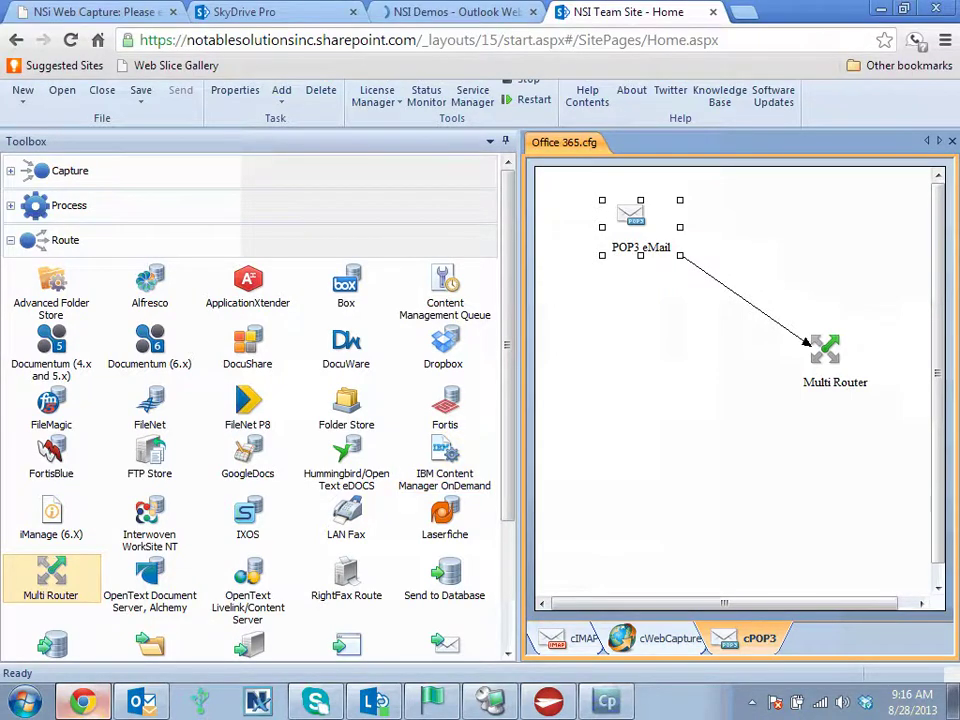
- Log in to NSi Web Capture with the account username and password
key(ctrl+1)
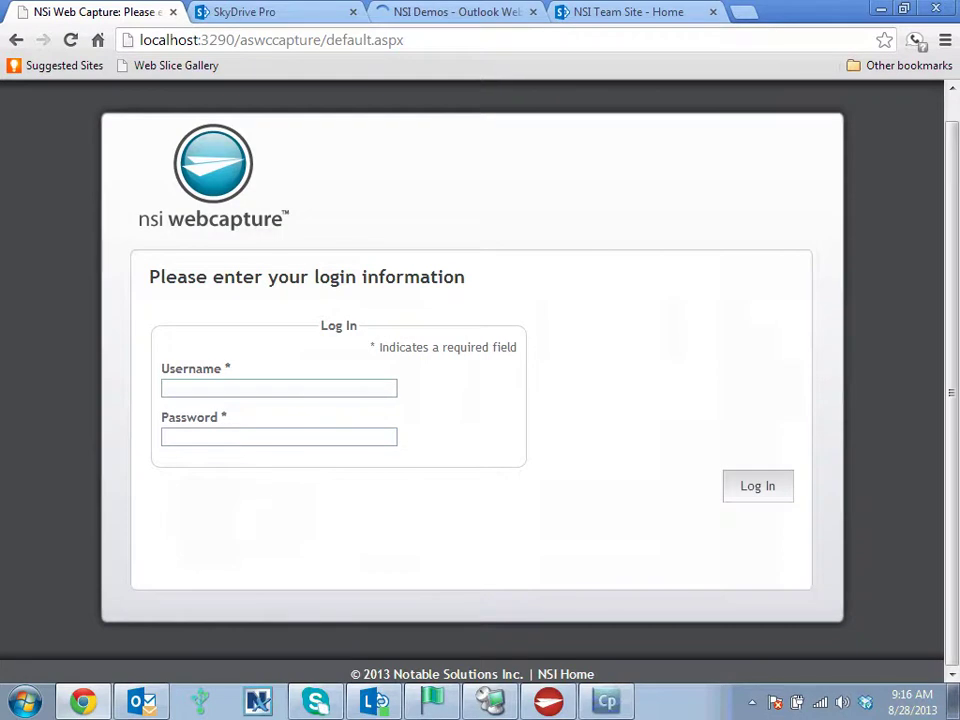
text(user)
key(Tab)
text(pass)
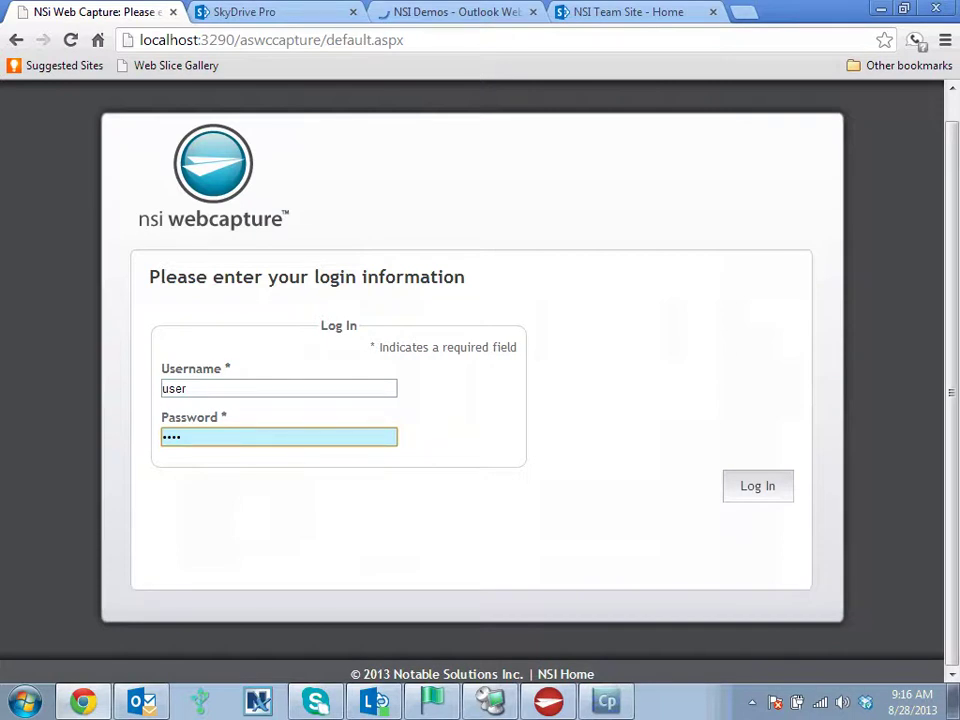
key(Return)
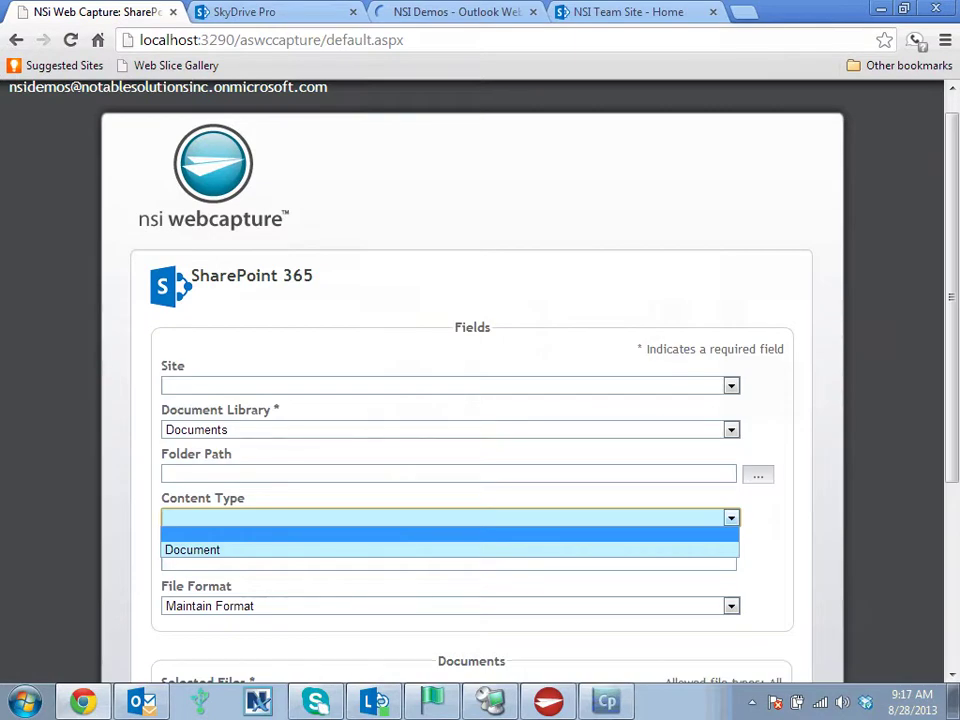
- Set content type Document and title New Document, then add files to upload
click(192, 549)
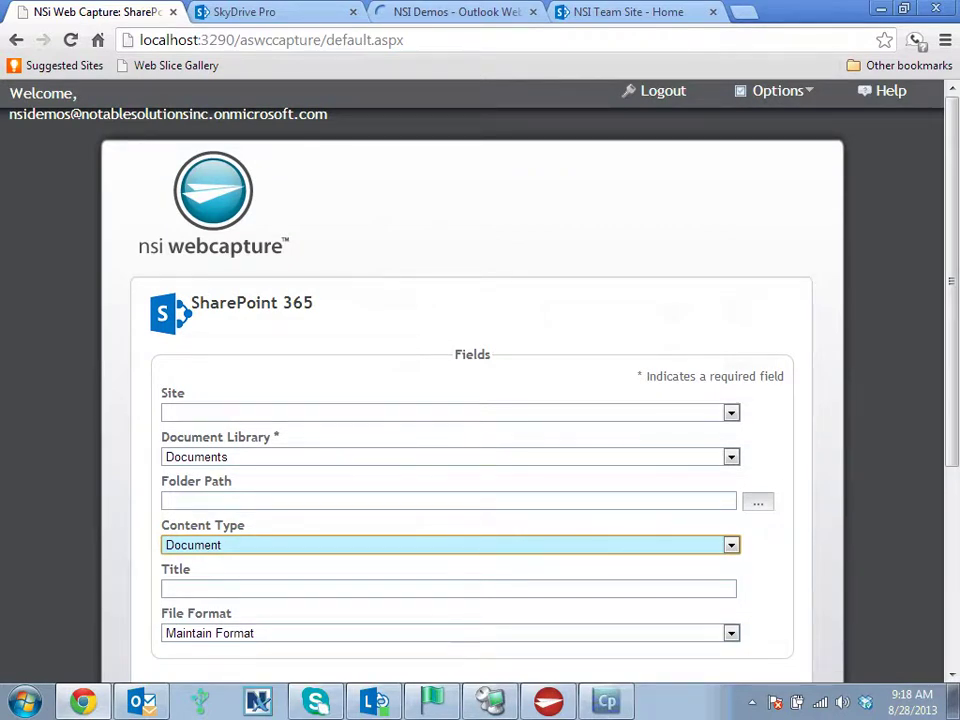
click(448, 589)
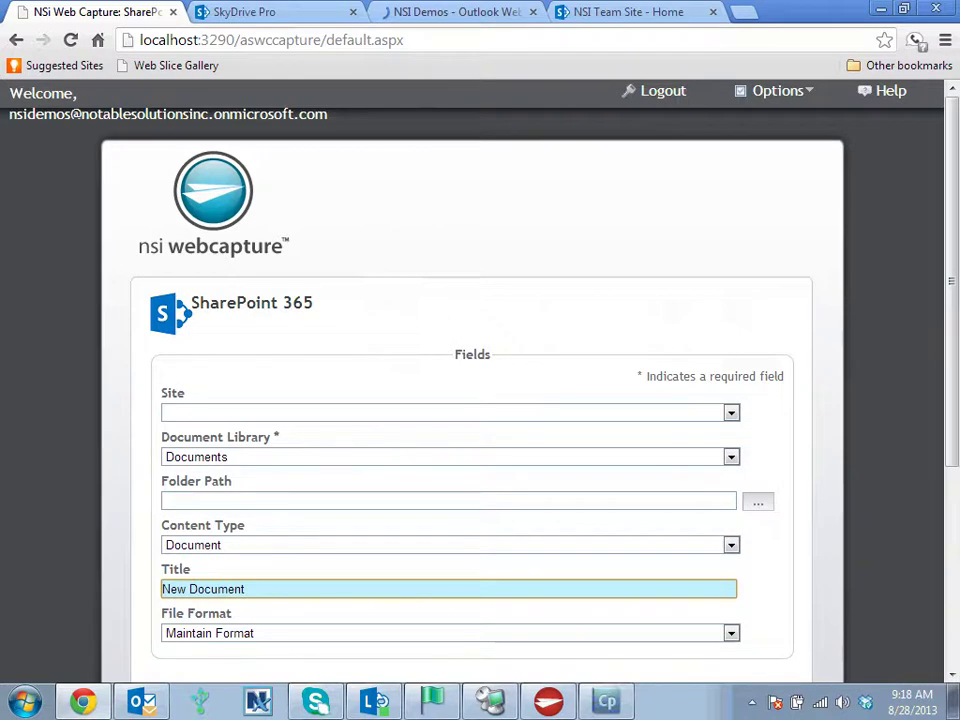
scroll(264, 585, down, 2)
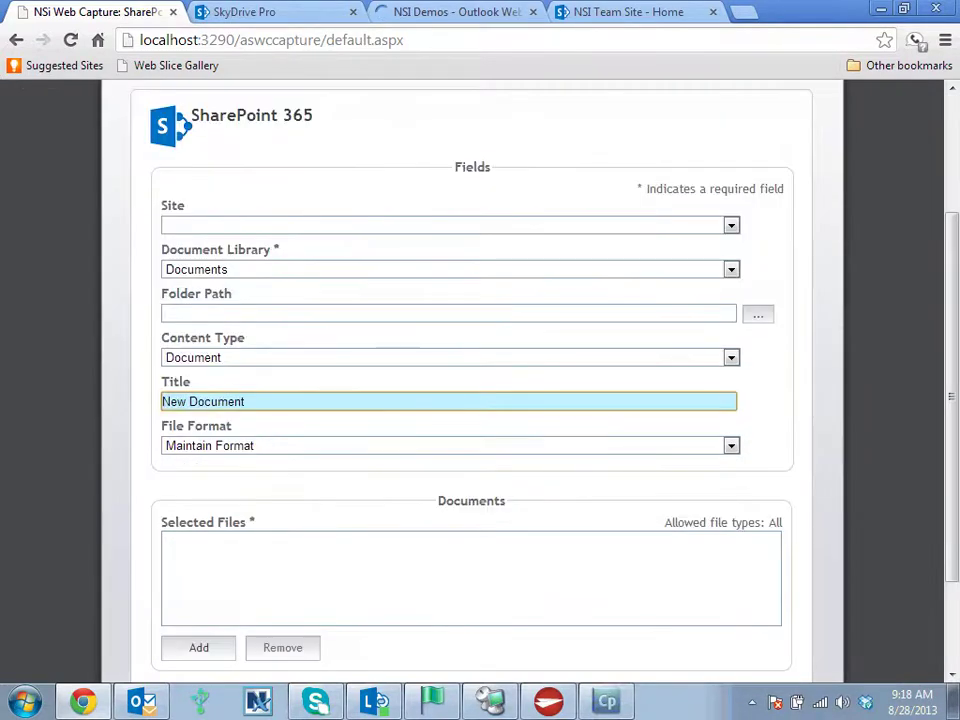
scroll(471, 400, down, 2)
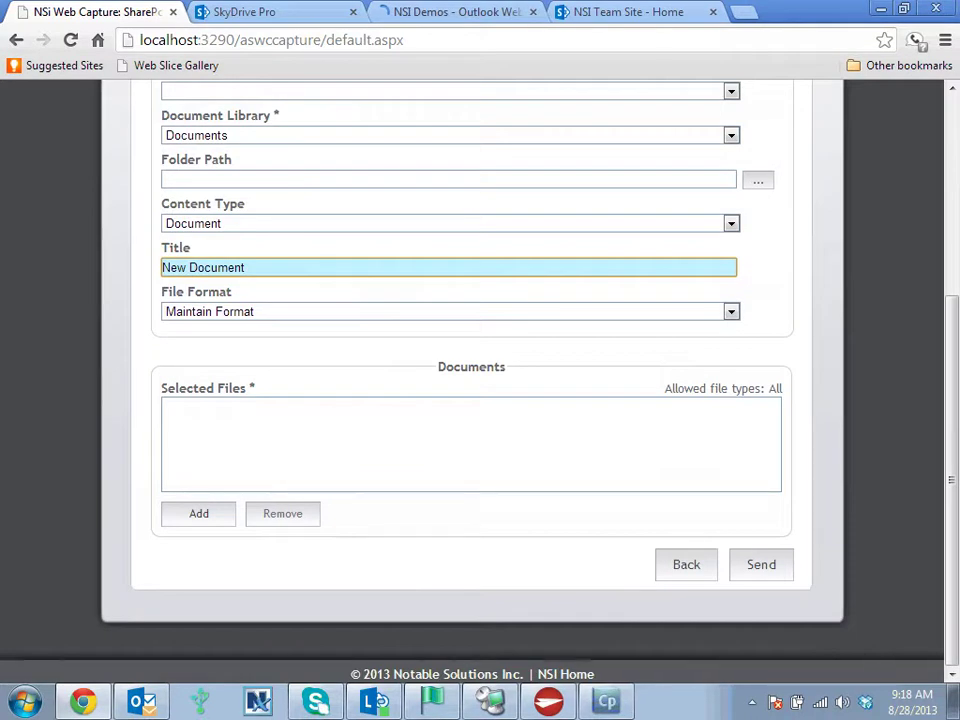
click(199, 513)
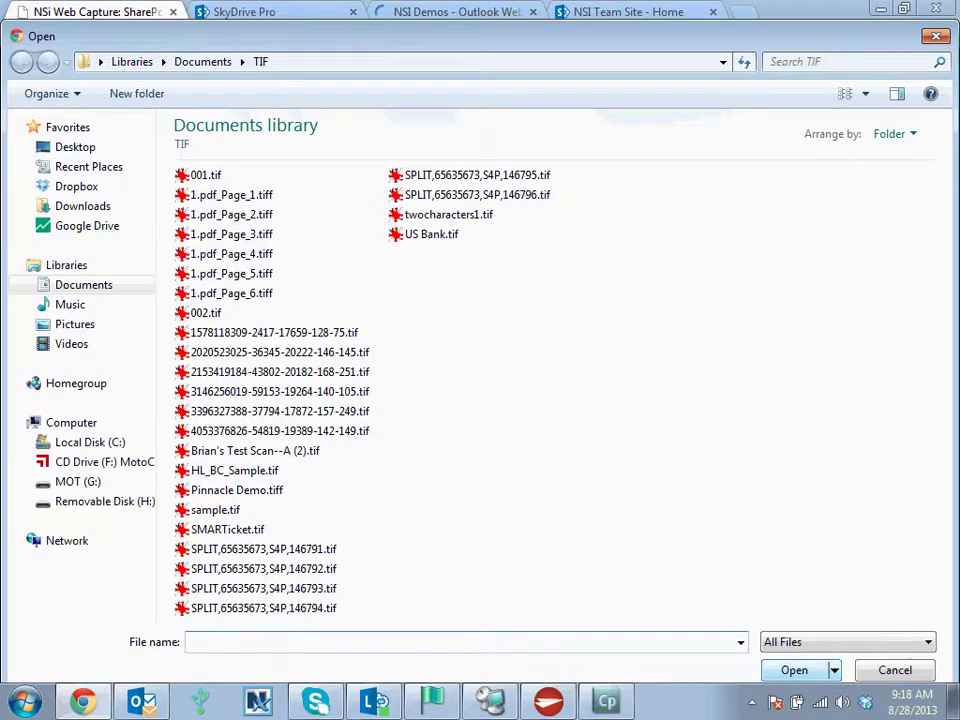
- Cancel the Open dialog without choosing a file
key(Escape)
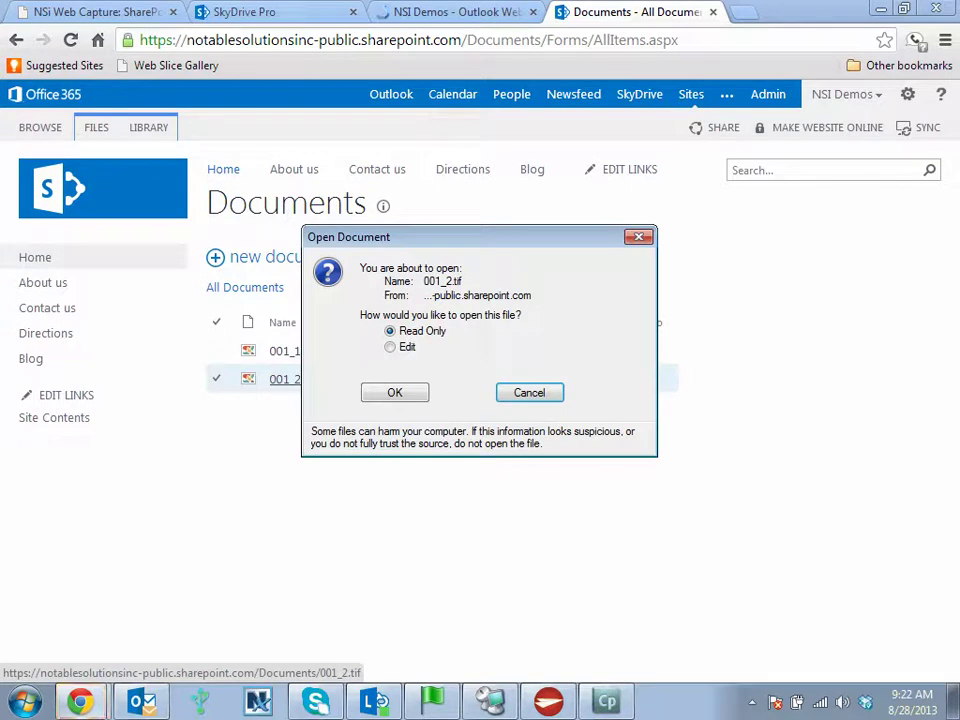
- Dismiss the Open Document prompt for 001_2 and confirm it was modified about a minute ago
key(Return)
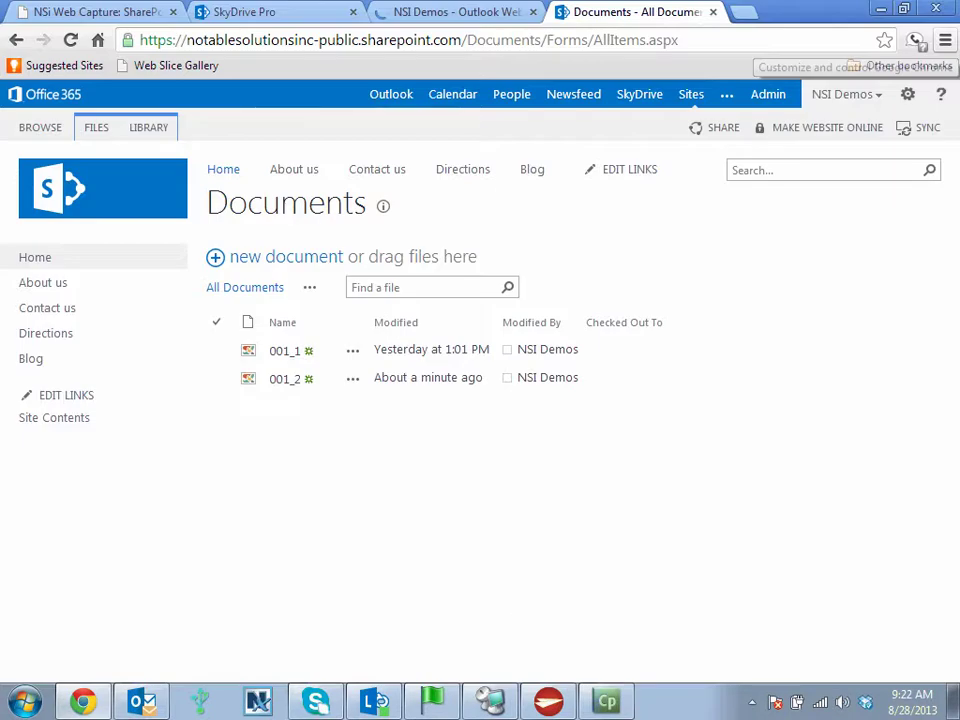
- Send 002.tif through the SkyDrive Pro capture form as a Searchable PDF
key(ctrl+1)
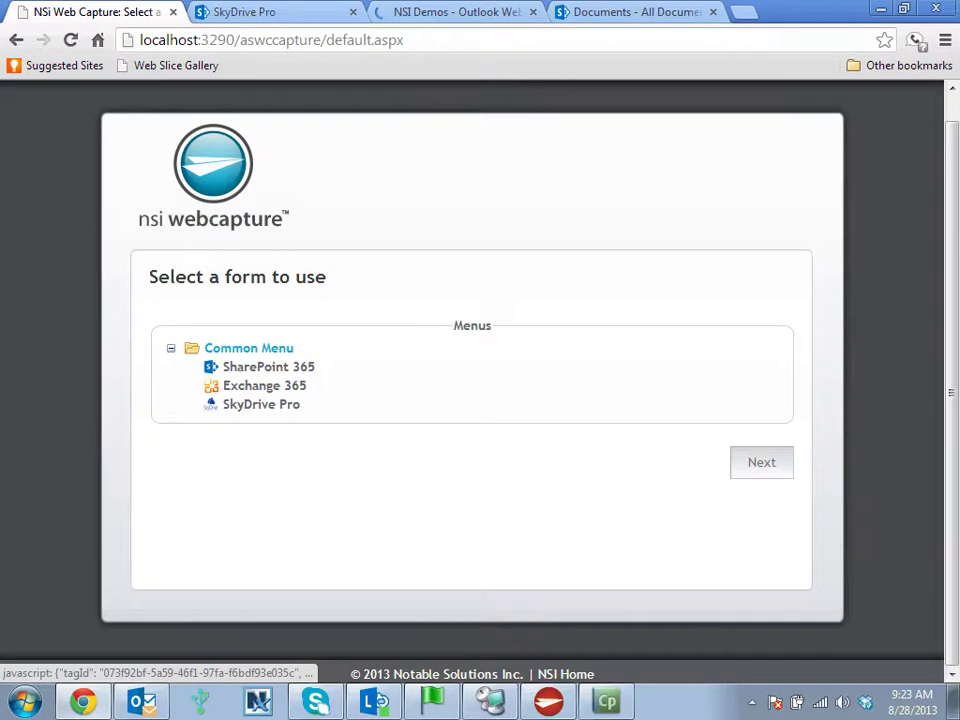
click(261, 404)
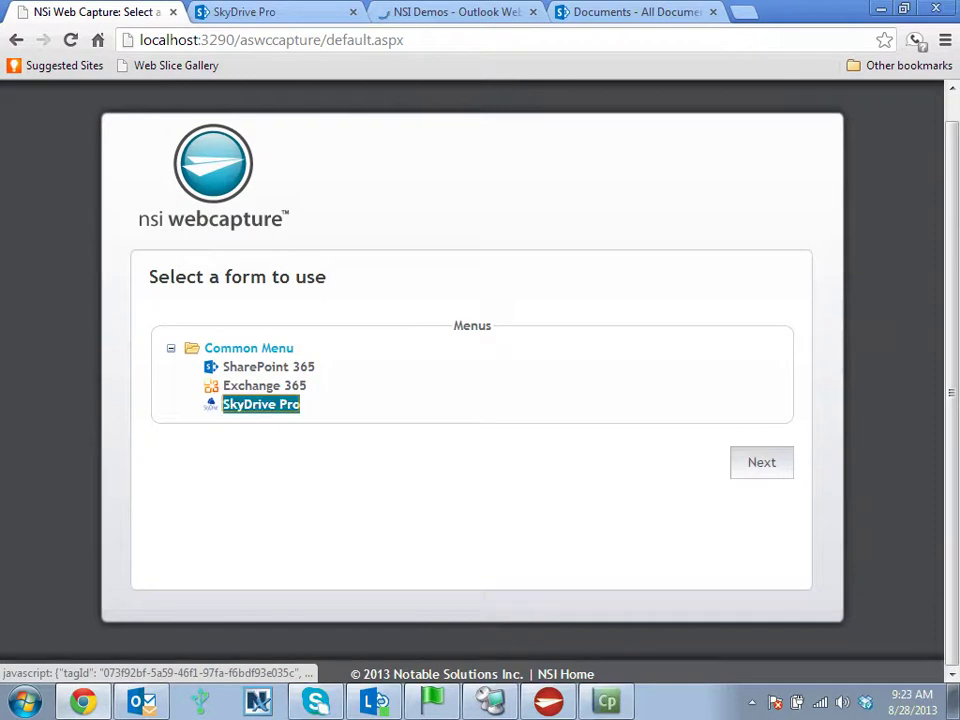
double_click(261, 404)
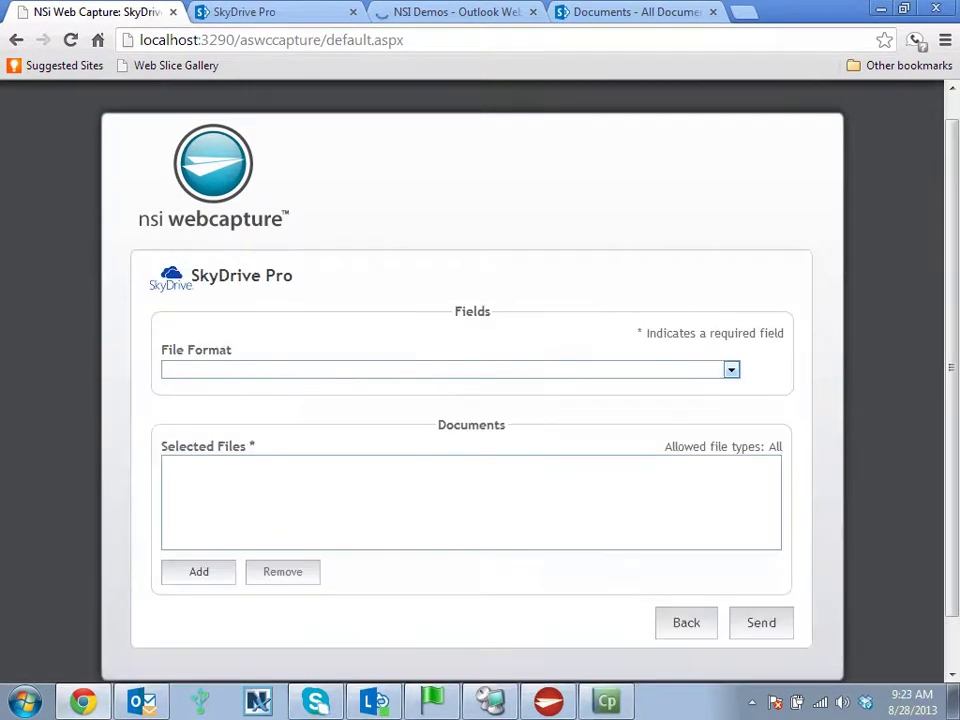
click(731, 370)
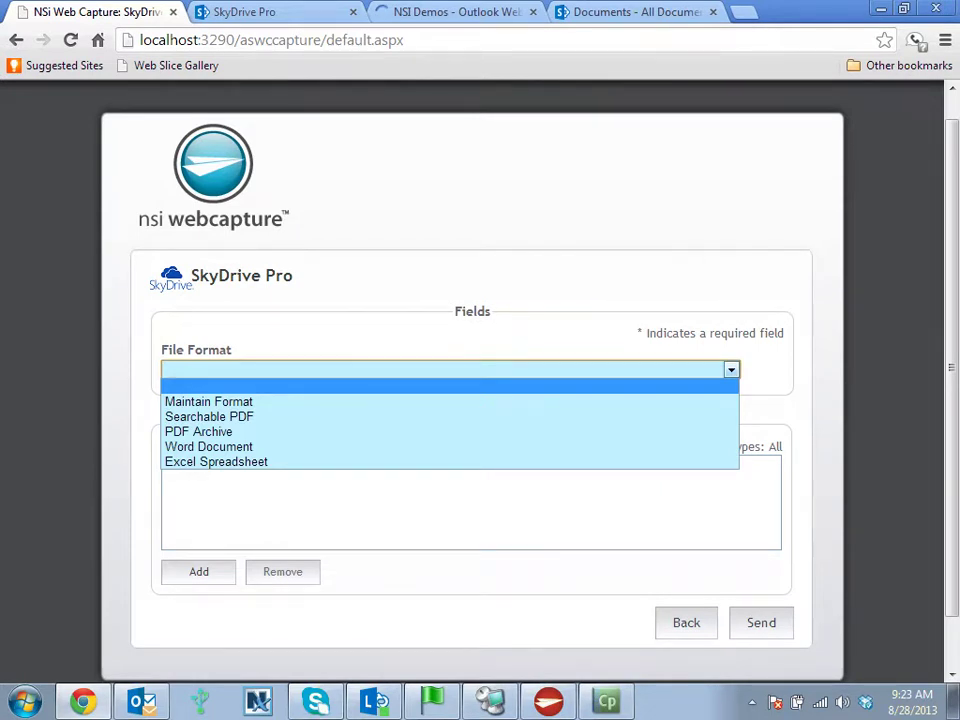
click(209, 416)
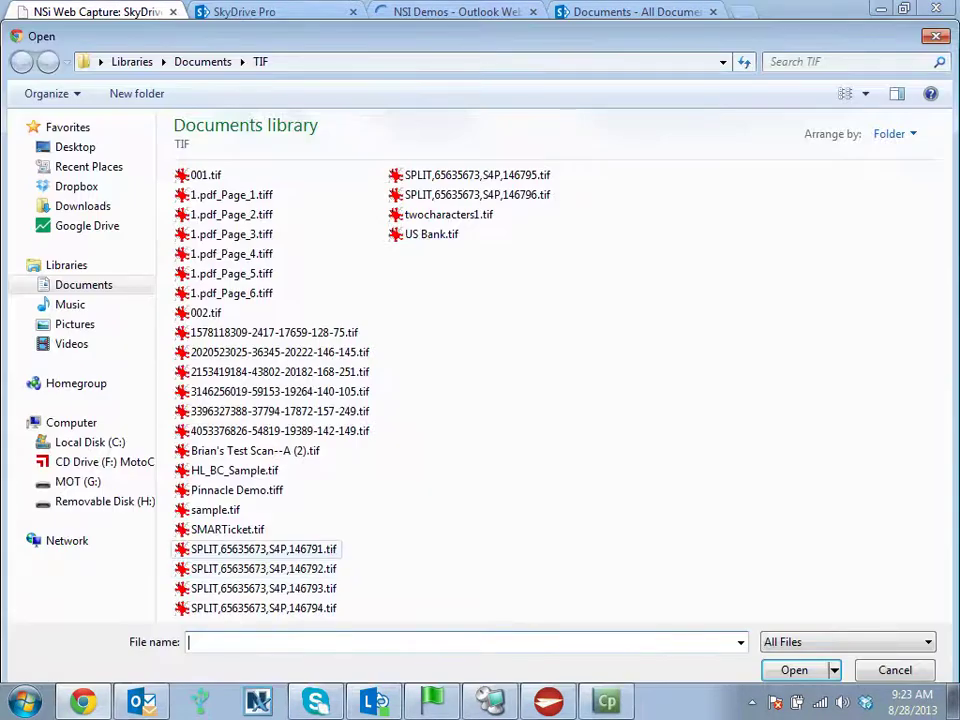
click(206, 313)
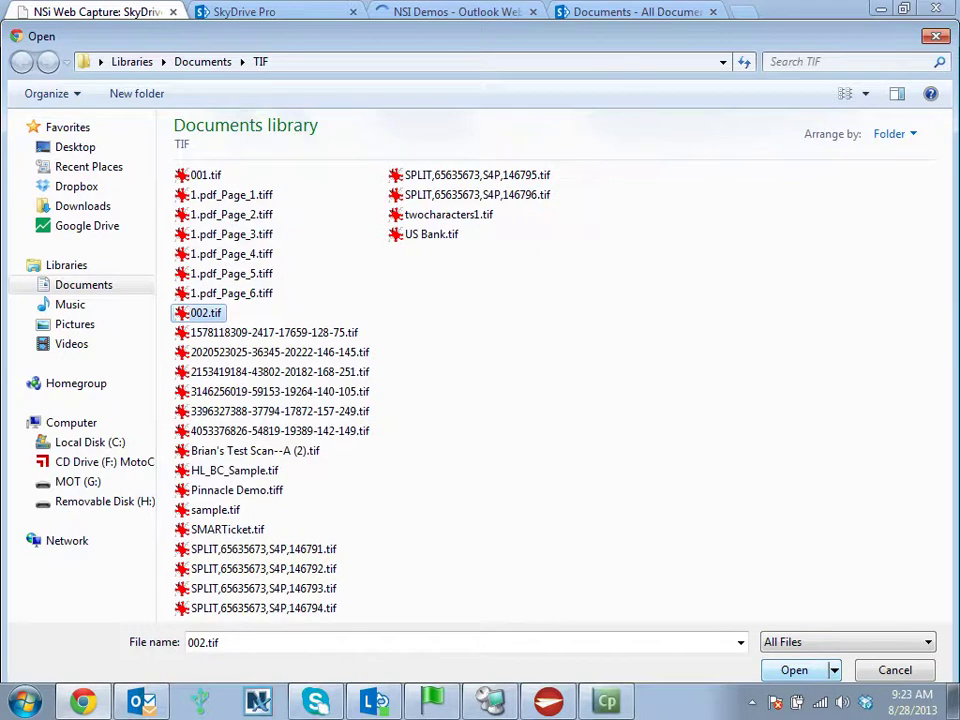
key(Return)
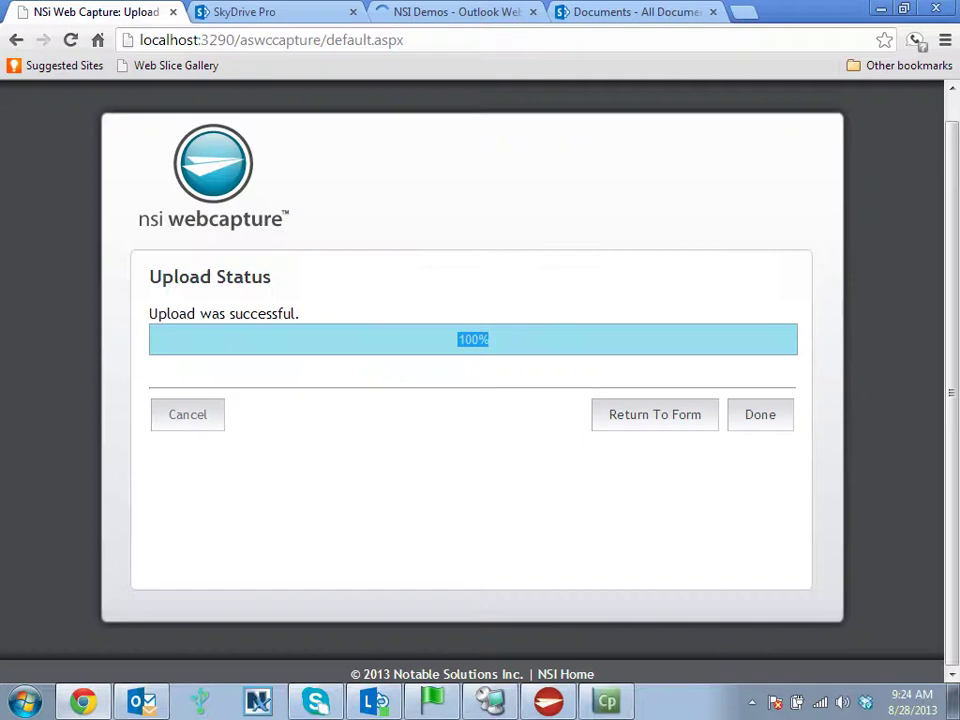
- Switch to the SkyDrive Pro library to find 002_1 listed in Shared with Everyone
key(ctrl+Tab)
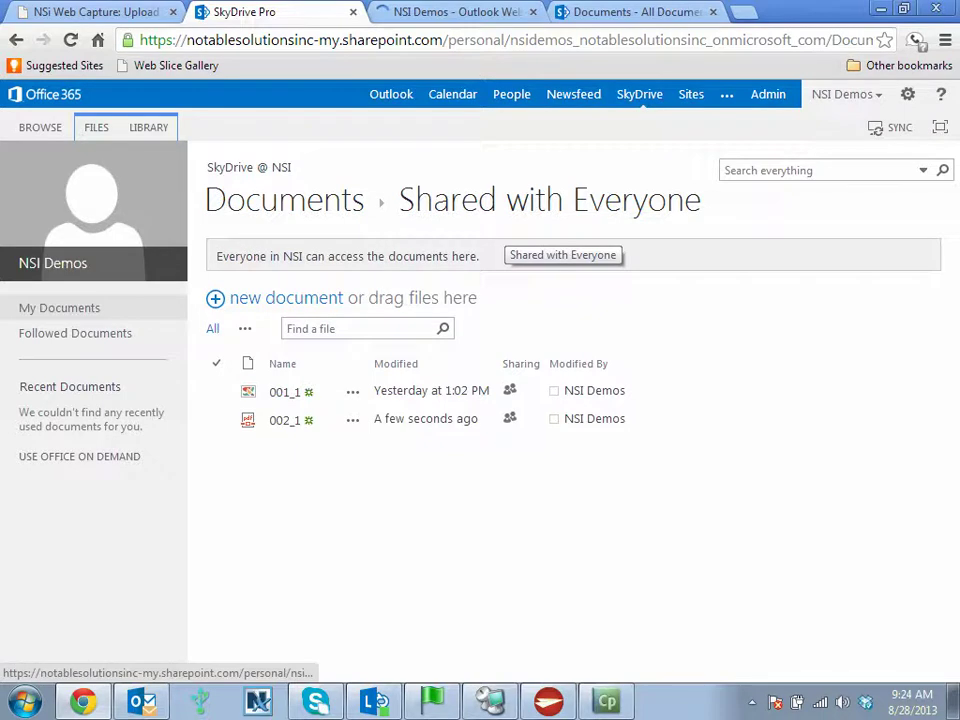
- Open the 002_1 PDF from Shared with Everyone, then return to the Web Capture upload status
click(250, 422)
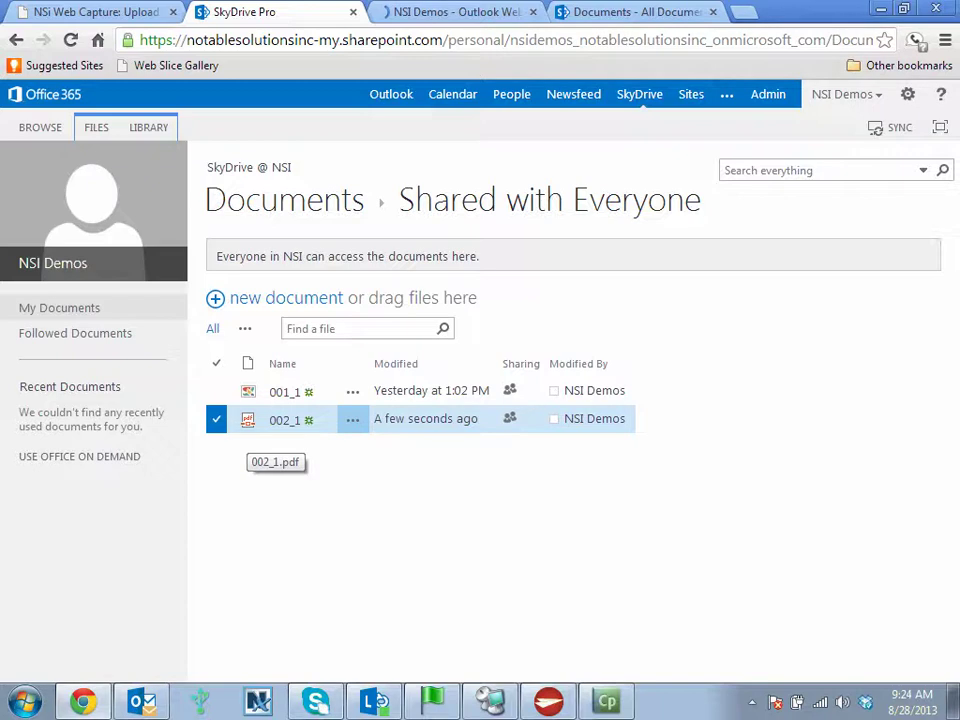
click(250, 422)
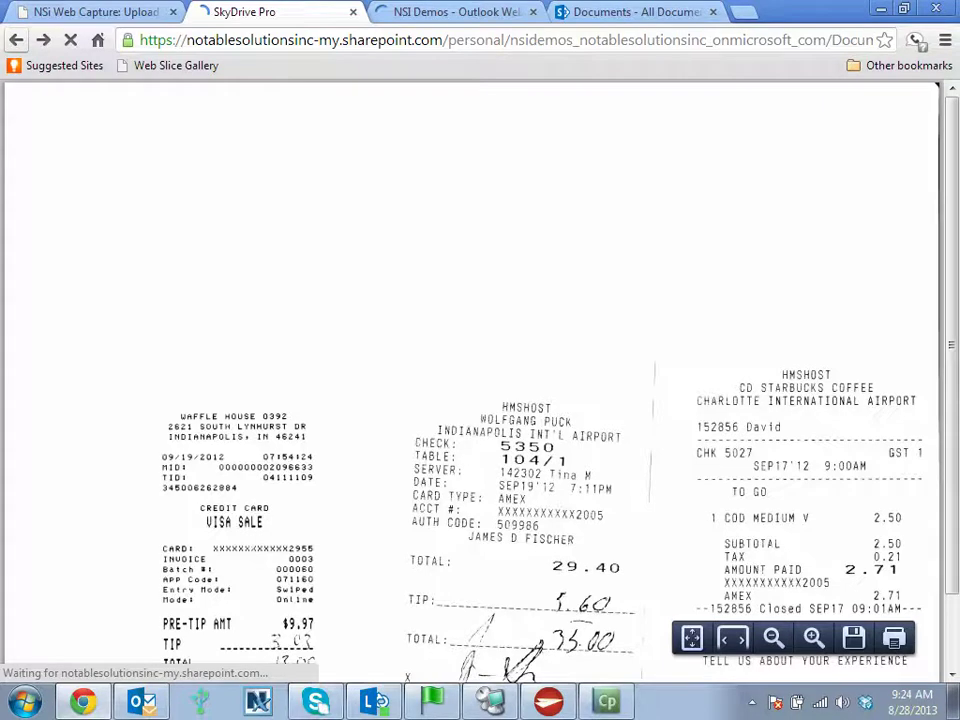
key(ctrl+shift+Tab)
- Send 001.tif through the Exchange 365 capture form until the upload succeeds
key(Return)
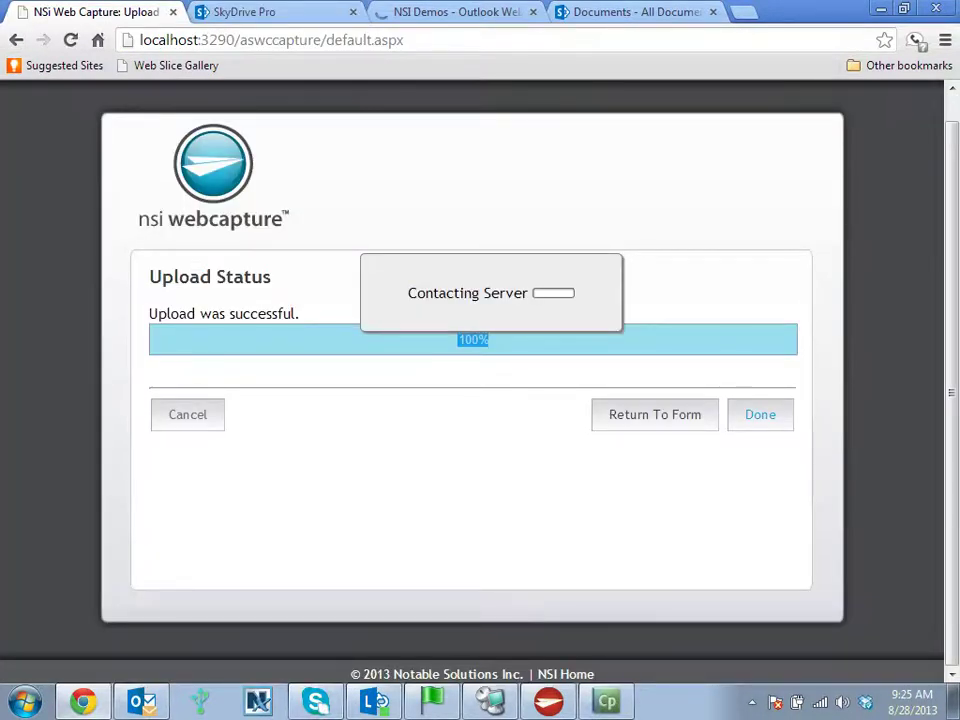
key(Return)
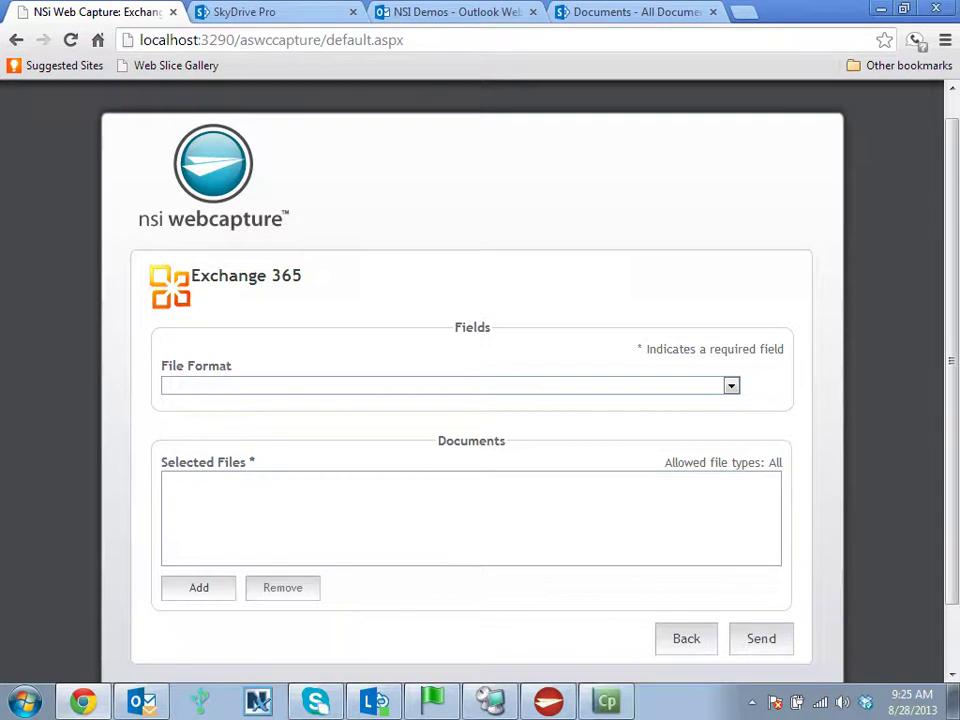
click(731, 386)
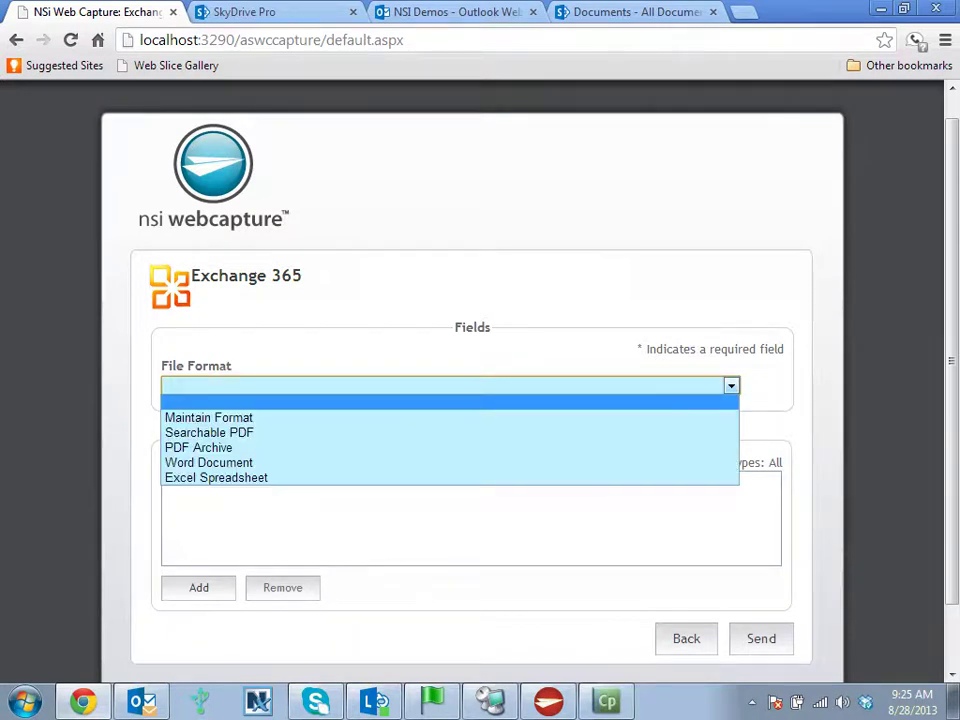
click(199, 588)
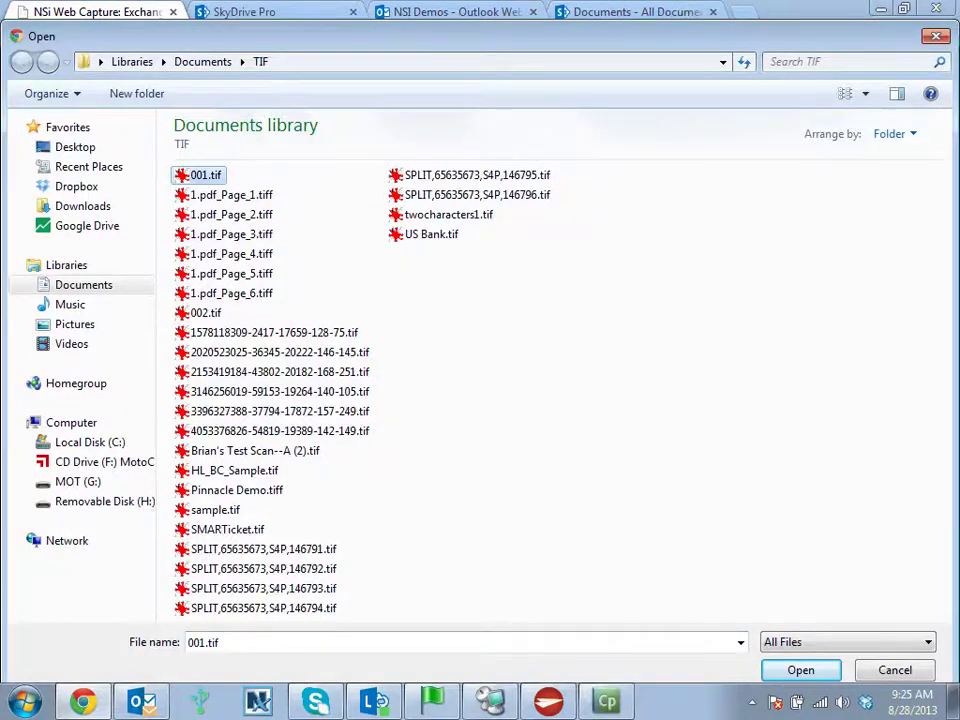
key(Escape)
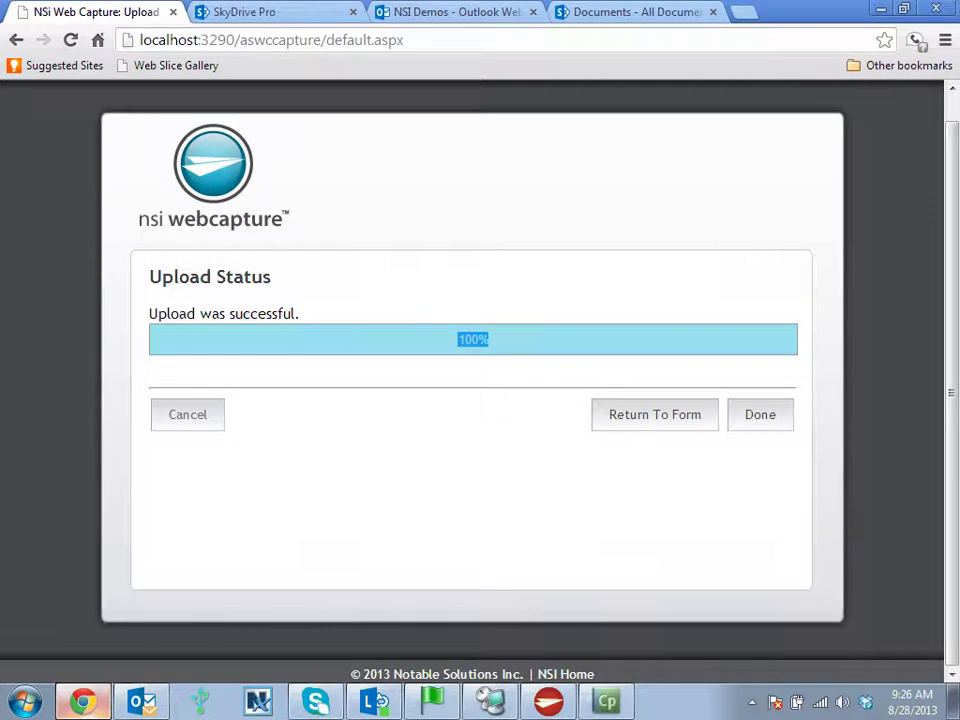
key(ctrl+3)
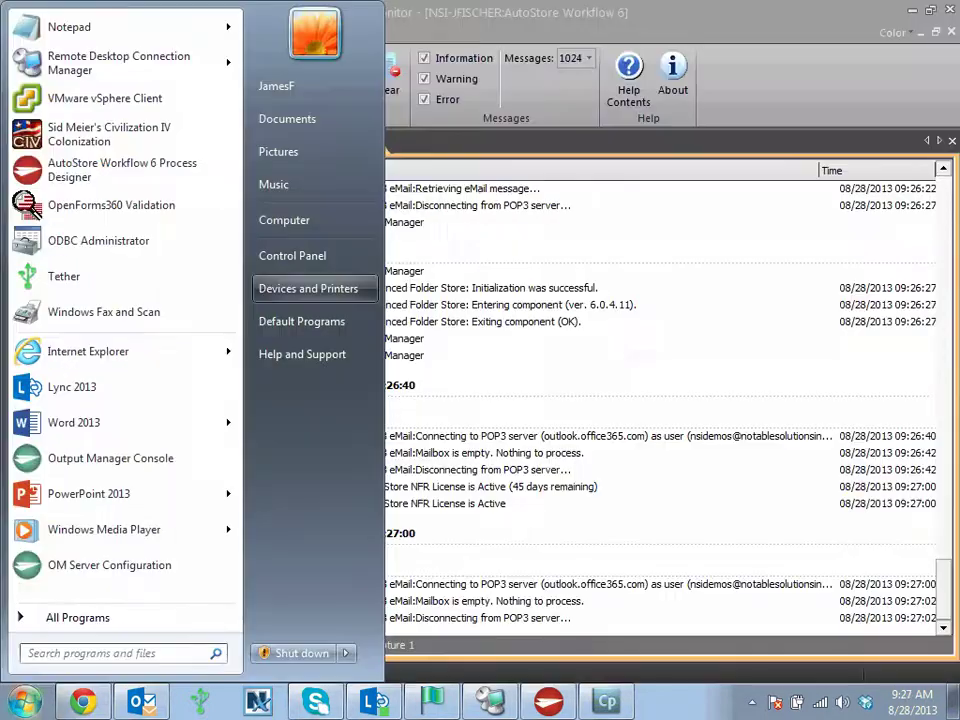
- Browse to C:\Autostore\Output, which lists 26 items including Test_1.pdf and Test_2.pdf
key(super+e)
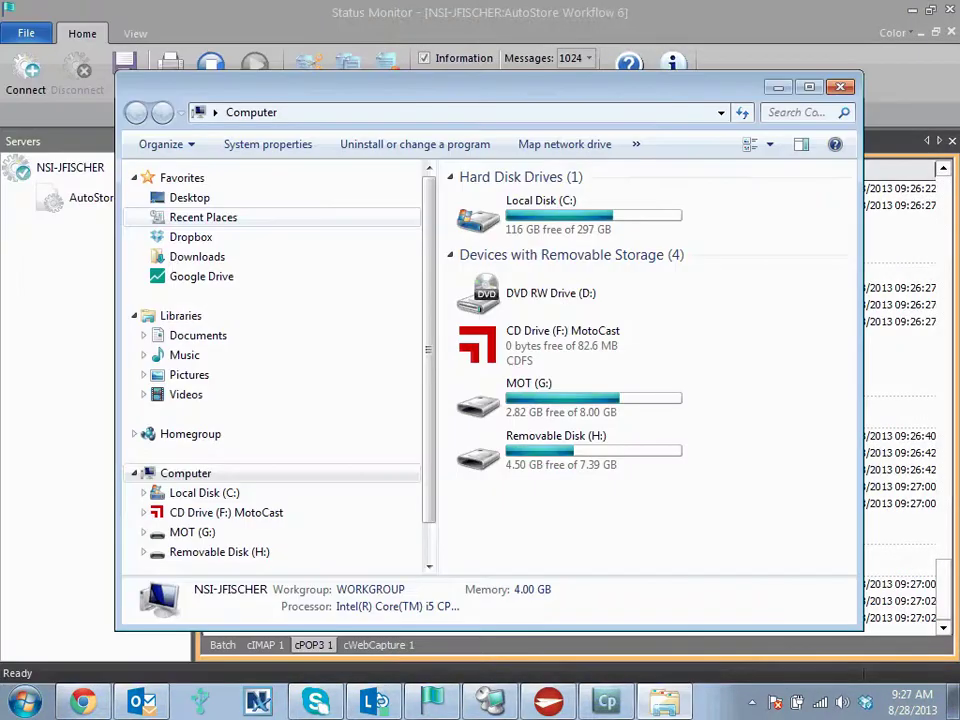
double_click(540, 214)
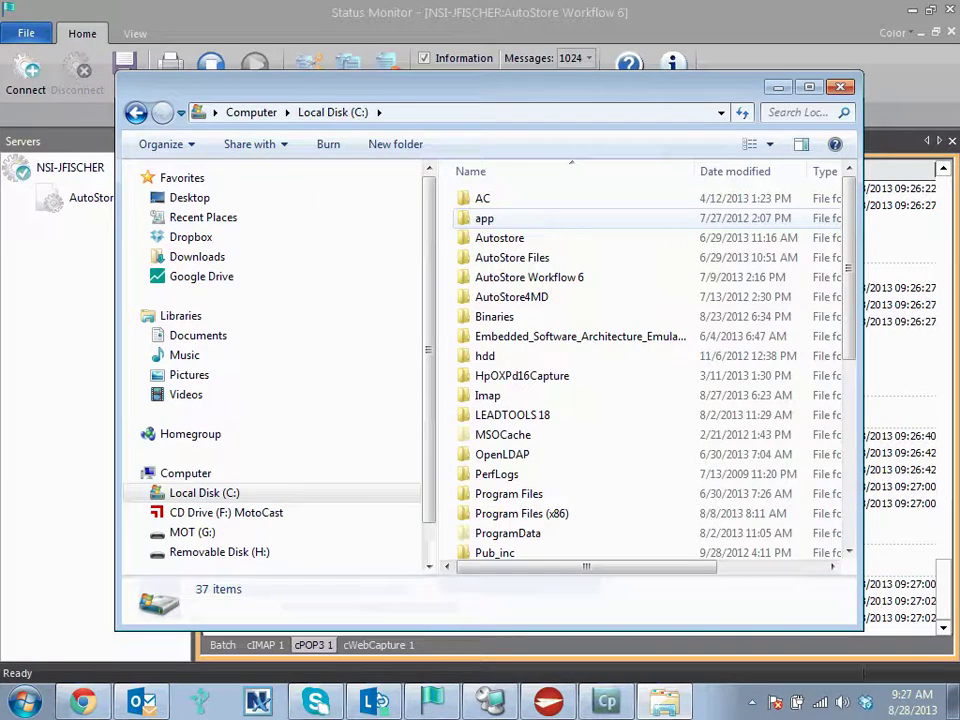
double_click(500, 237)
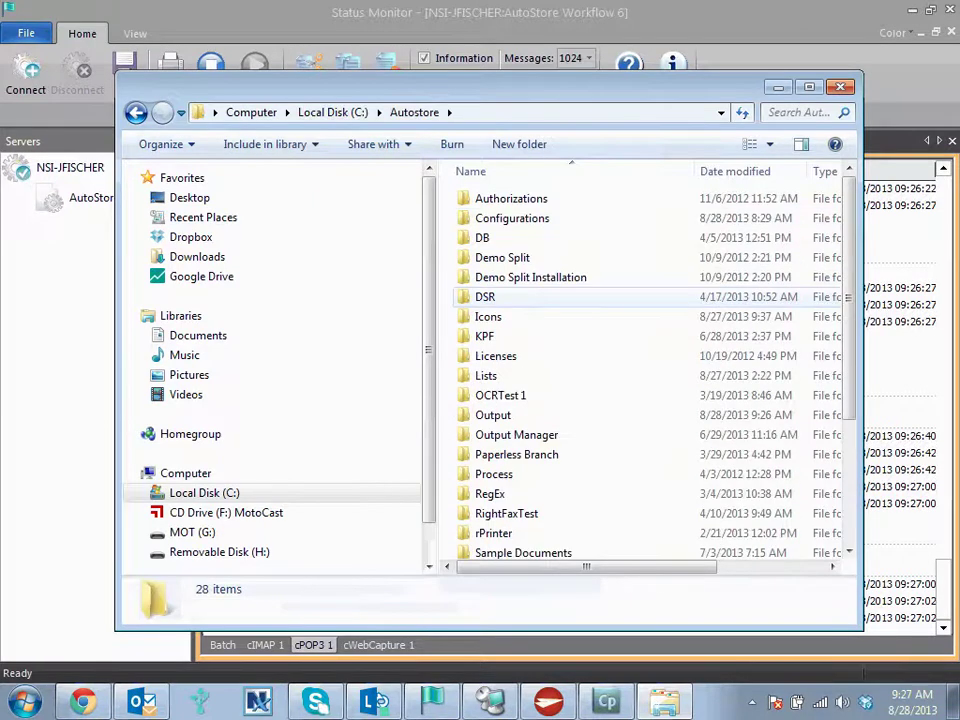
scroll(531, 300, down, 2)
double_click(494, 311)
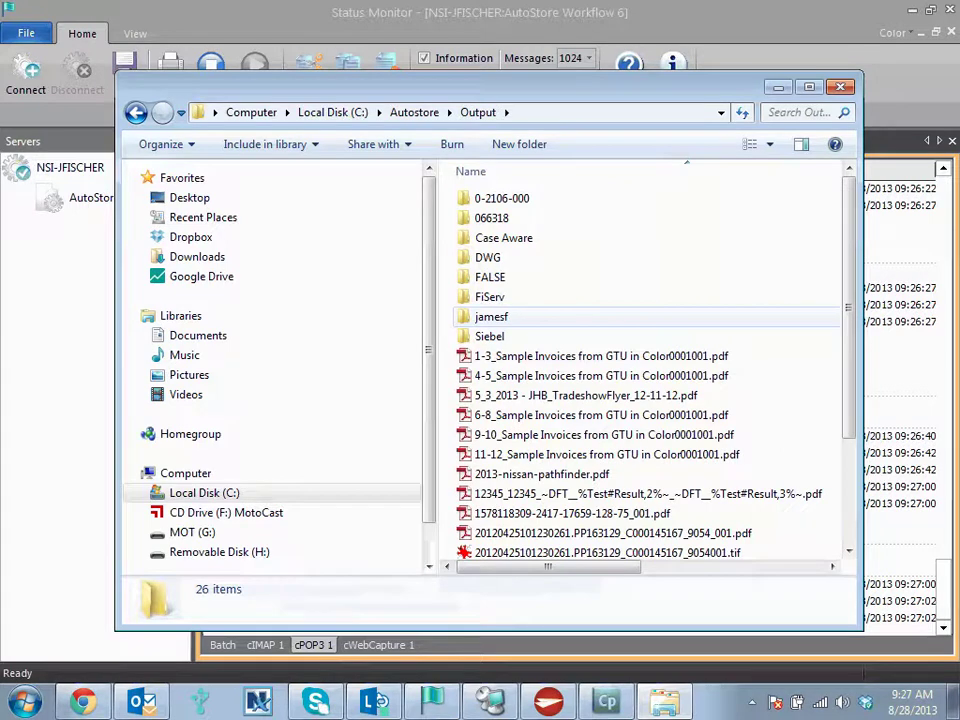
scroll(534, 320, down, 2)
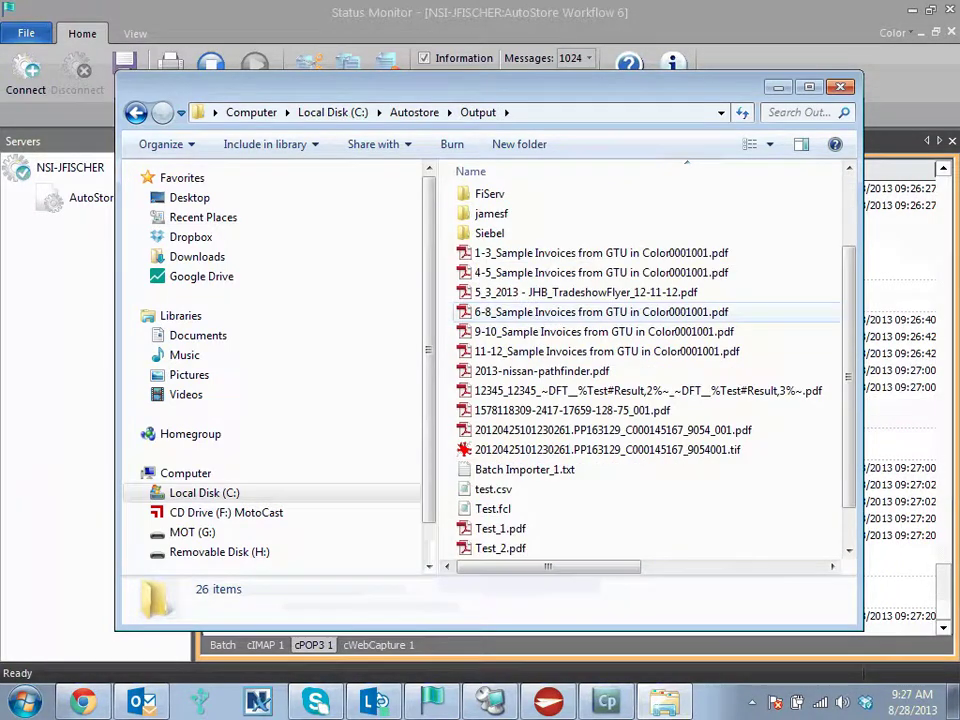
- Open Test_4.pdf in Adobe Reader to review the scanned receipts
scroll(600, 400, down, 2)
double_click(500, 548)
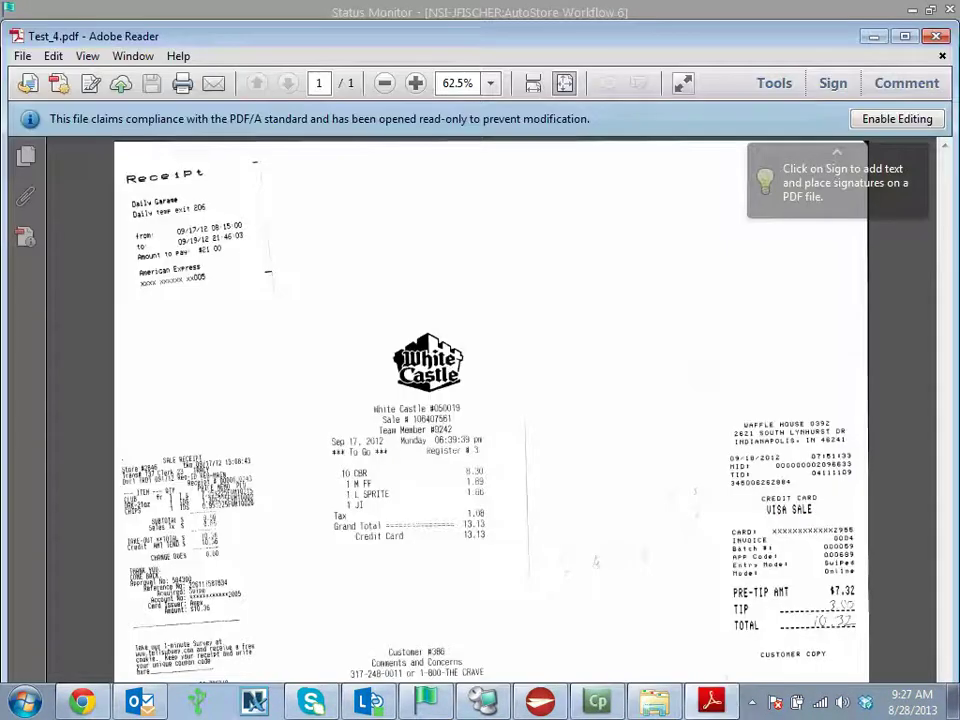